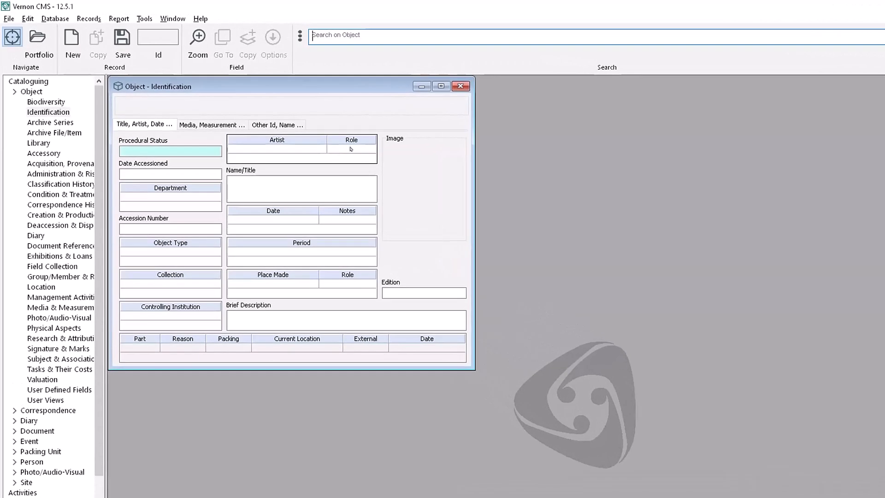
Step: Start a new object record, view the available Procedural Status terms, and close the list without choosing one
left_click(173, 151)
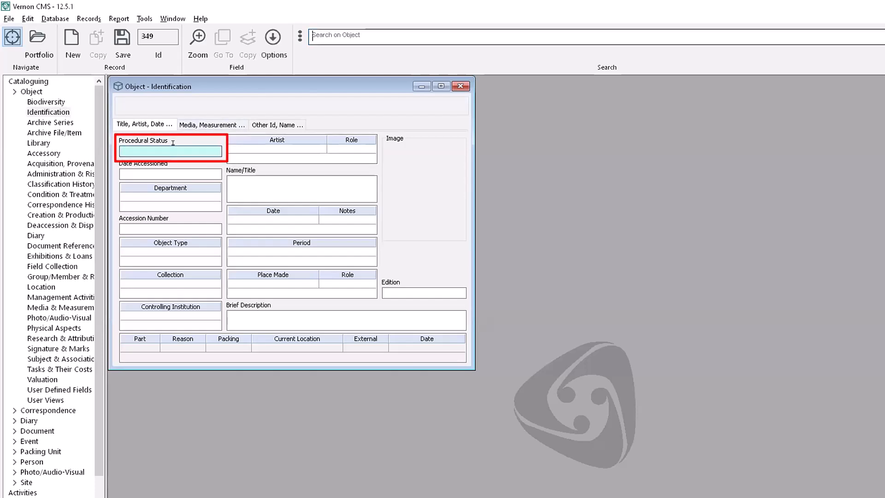
left_click(217, 150)
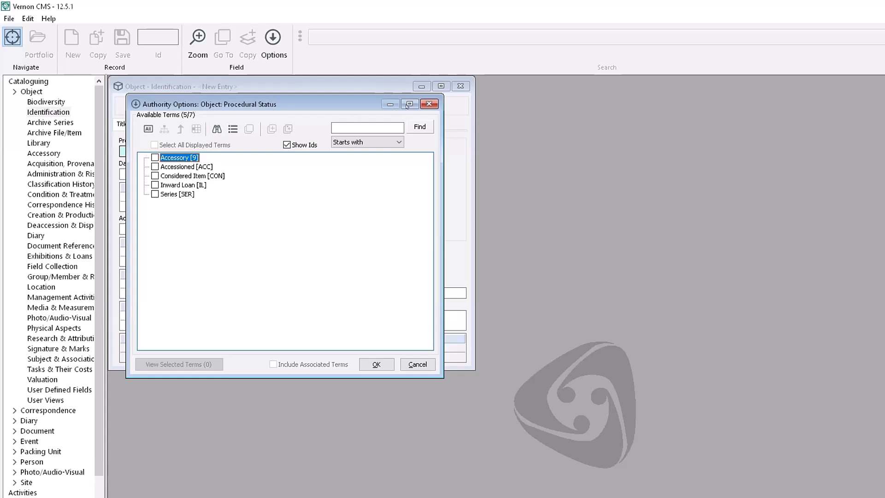
left_click(423, 106)
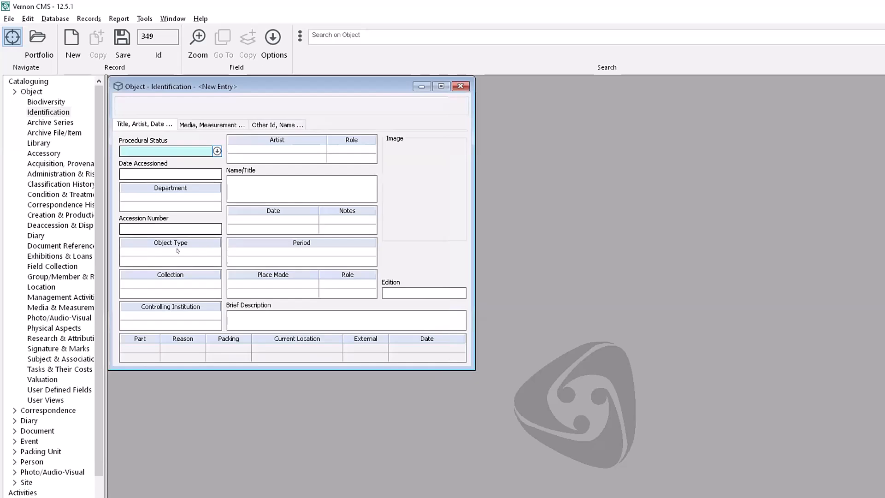
Step: View the Object Type authority file linked to the record's Object Type field, close it, and return to the Procedural Status field
left_click(157, 251)
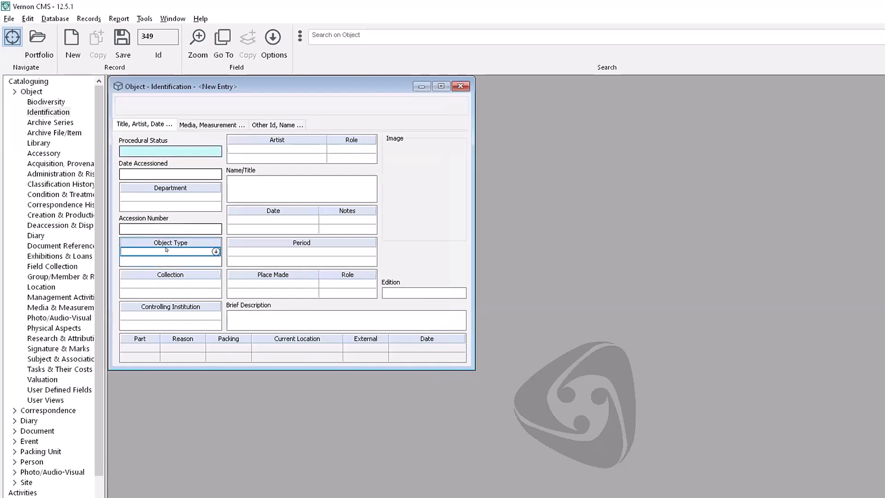
left_click(223, 39)
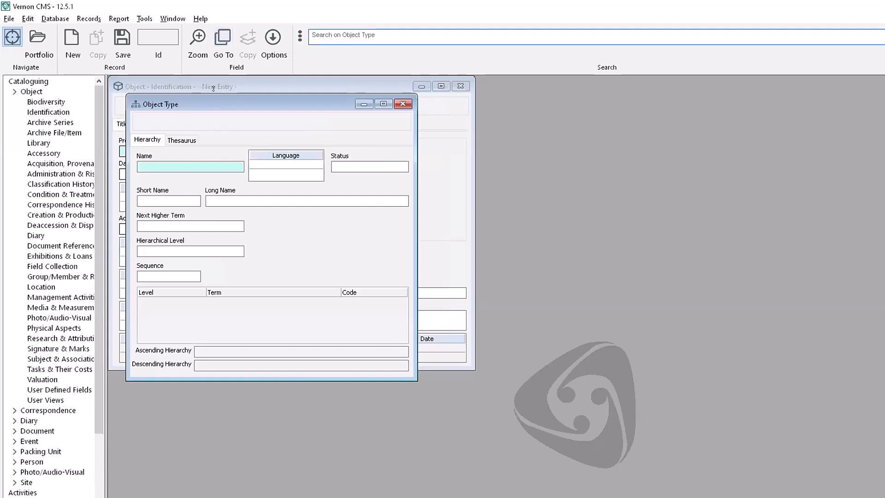
left_click(399, 104)
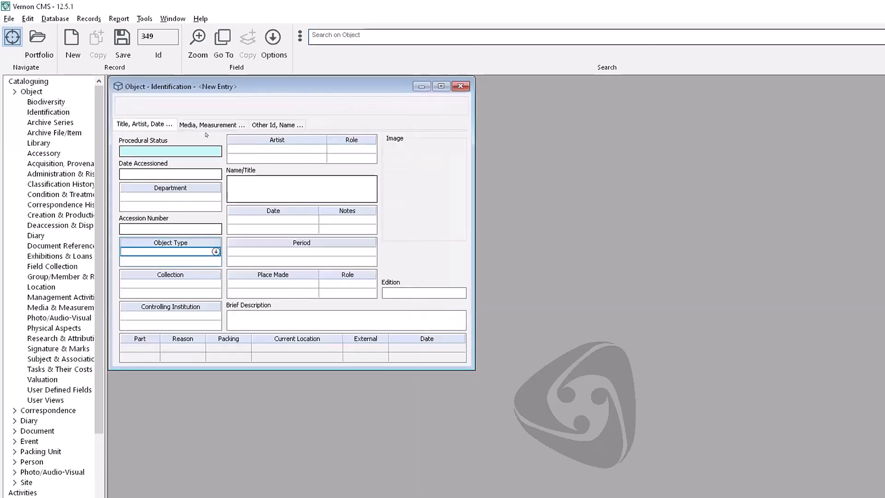
left_click(169, 145)
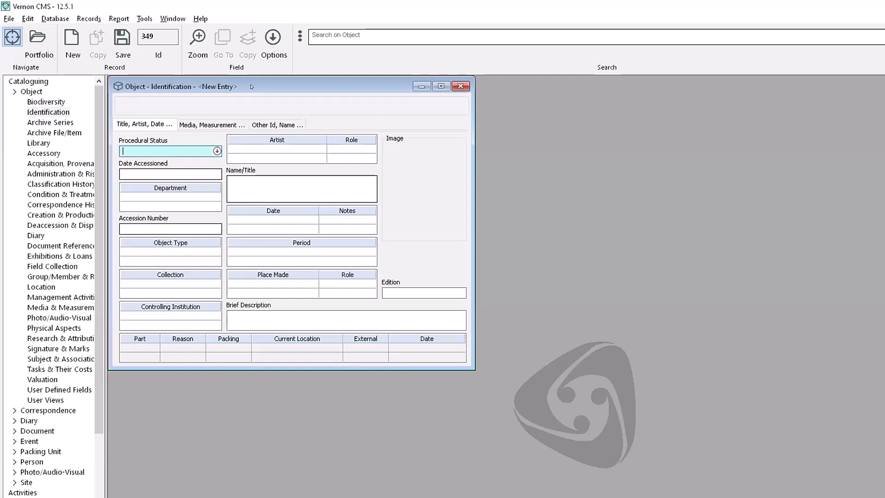
Step: Find the authority files matching "status" and open the Object: Procedural Status file
left_click(59, 20)
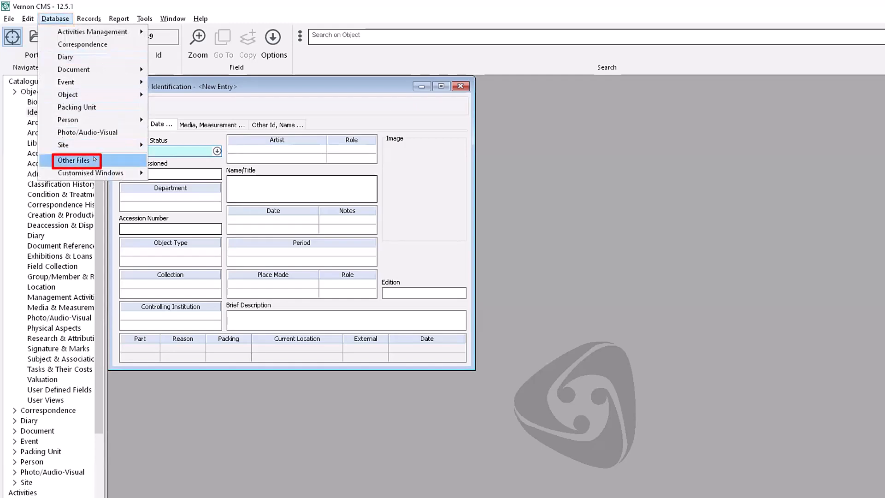
left_click(74, 160)
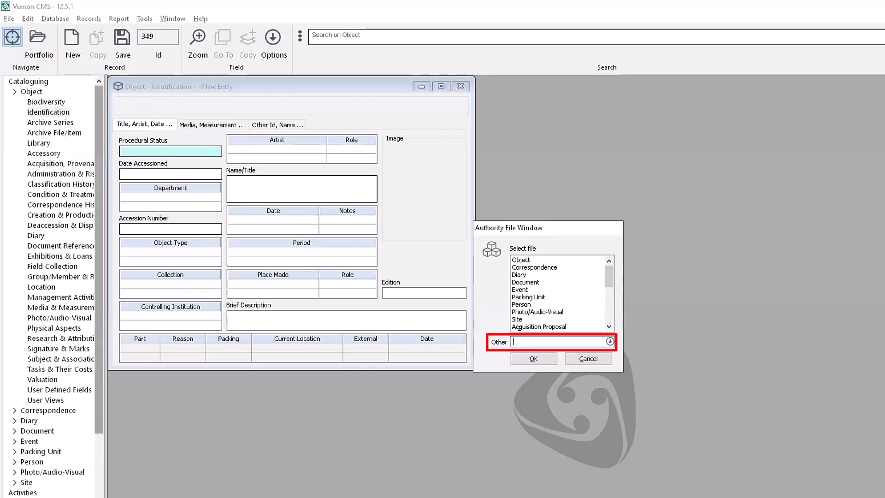
type("status")
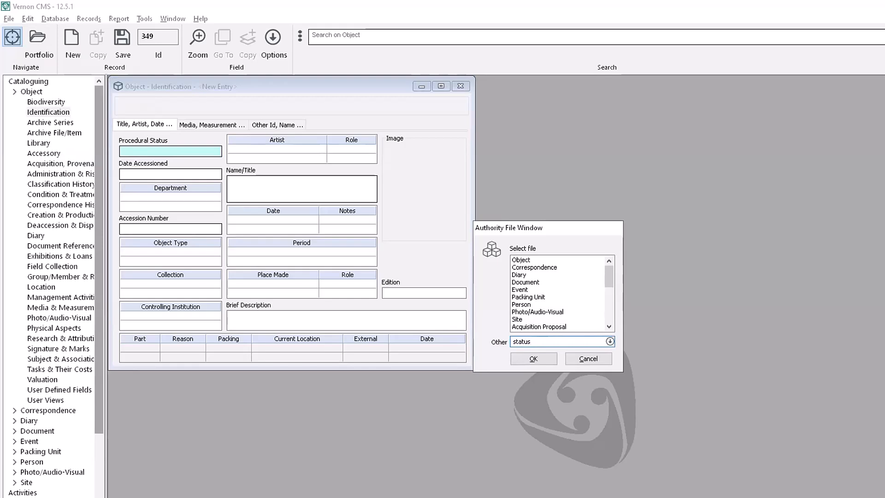
left_click(610, 342)
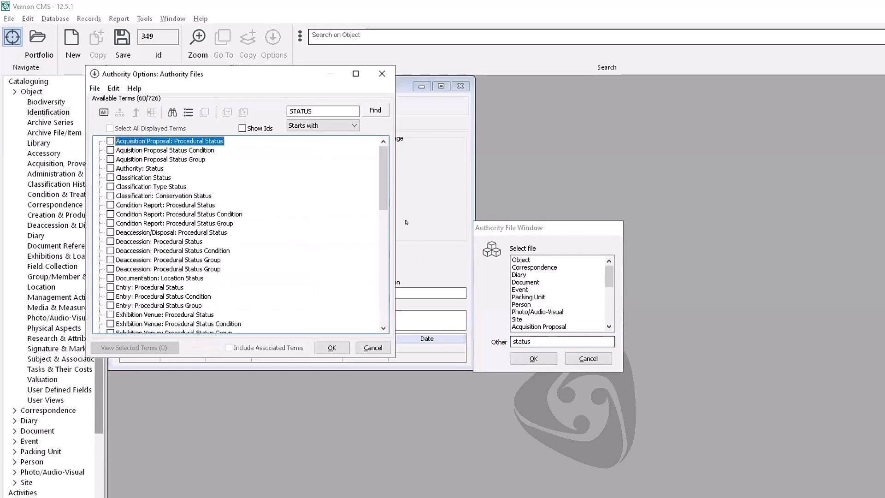
left_click_drag(385, 159, 377, 233)
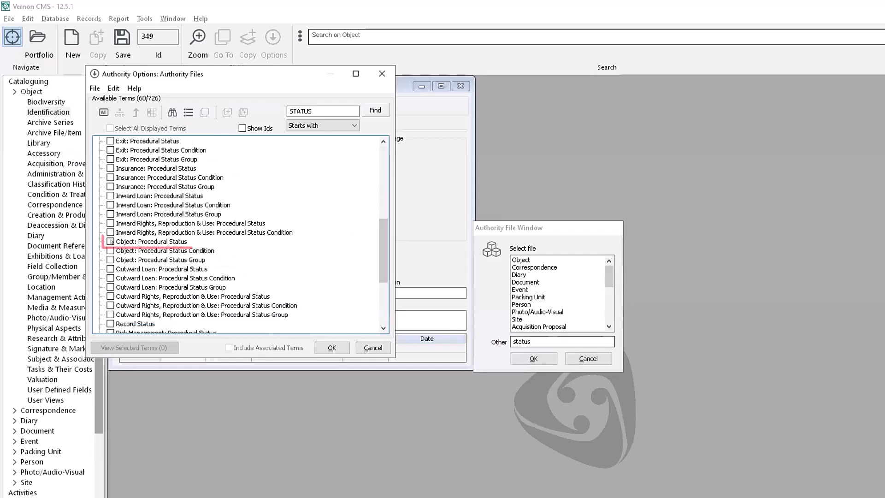
left_click(131, 243)
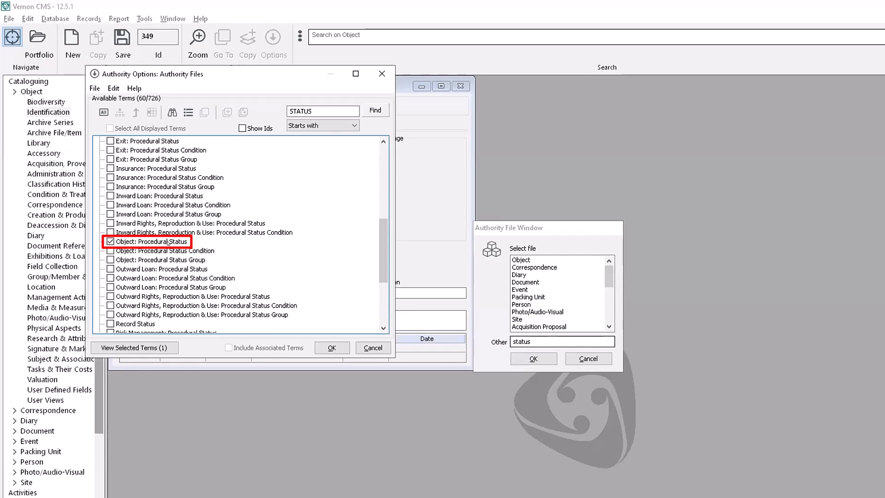
left_click(332, 347)
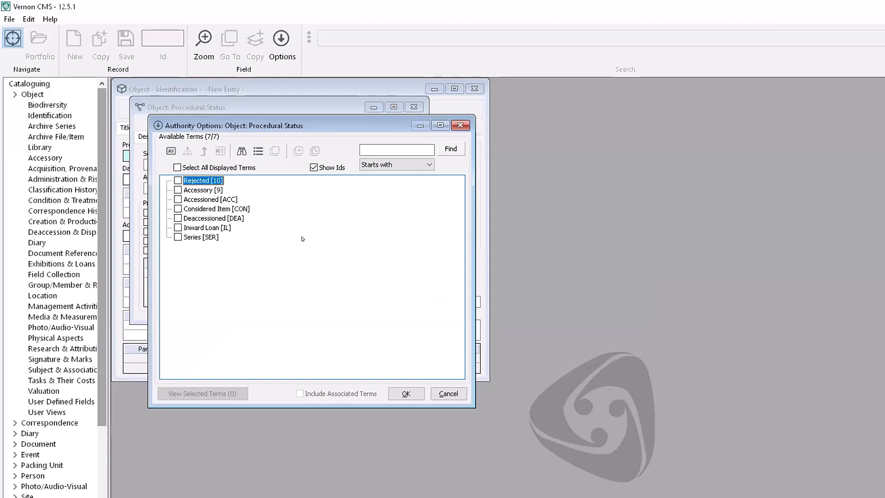
Step: Load the Considered Item [CON] and Accessioned [ACC] procedural status records for browsing
left_click(178, 208)
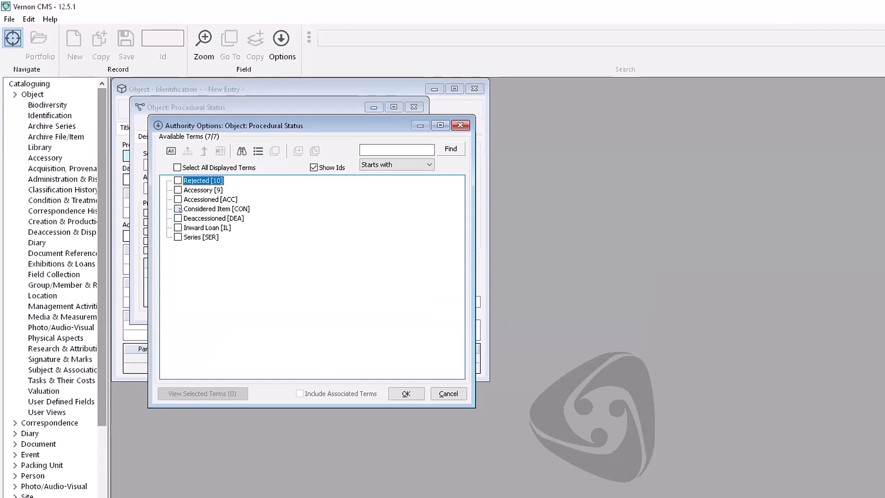
left_click(179, 200)
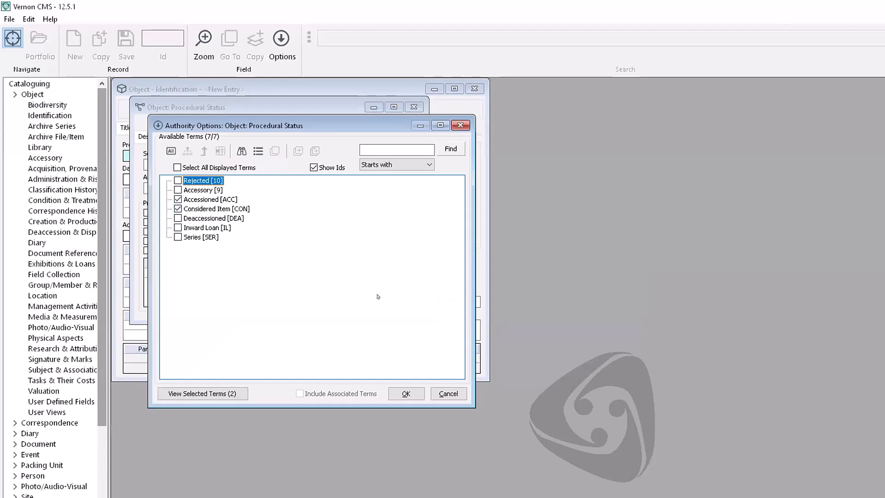
left_click(399, 394)
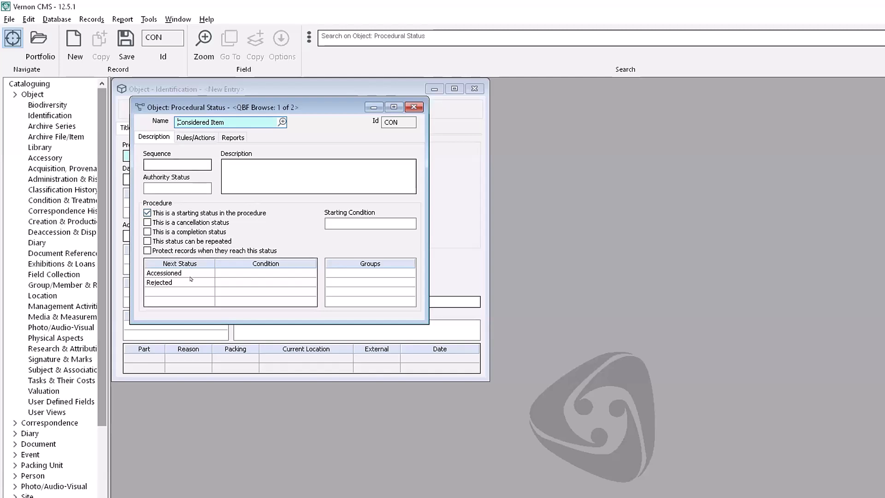
Step: Examine the rules, actions and reports of the Considered Item status, and display the rules and actions of the Accessioned status
left_click(209, 138)
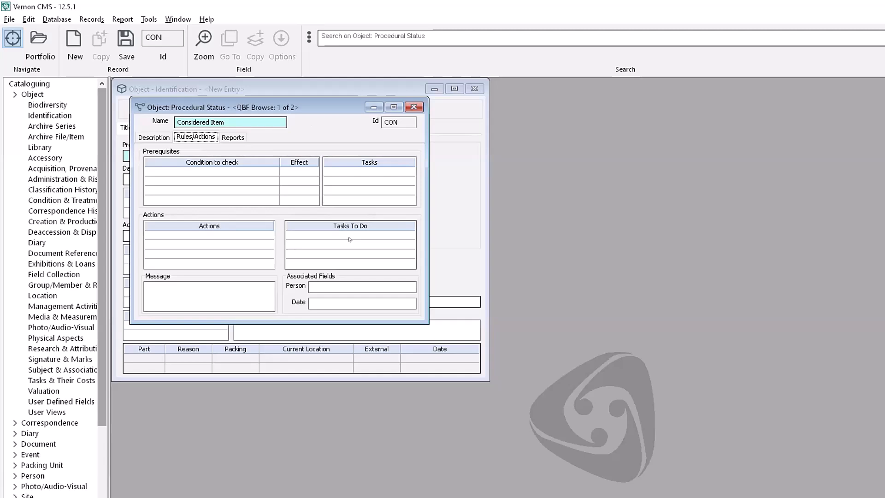
left_click(236, 138)
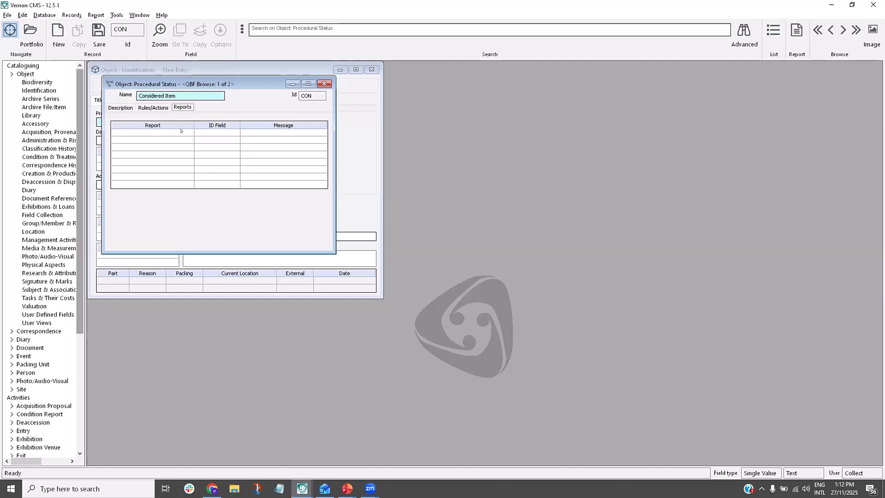
left_click(843, 31)
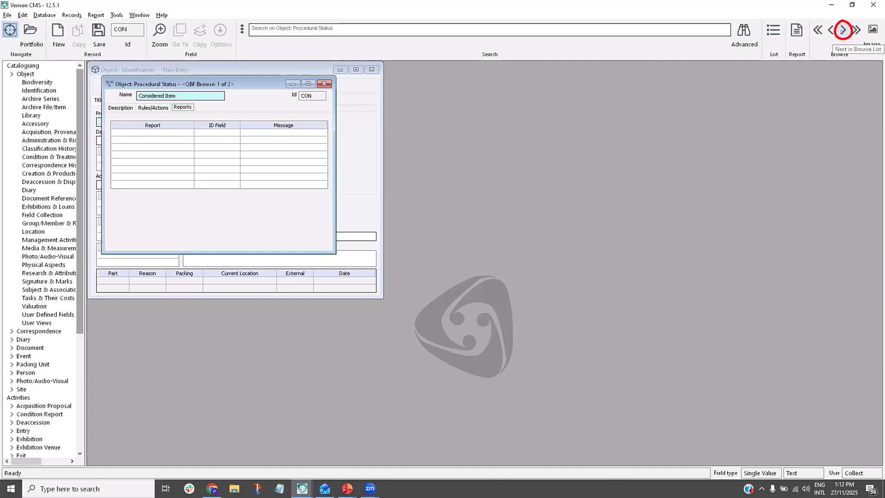
left_click(153, 108)
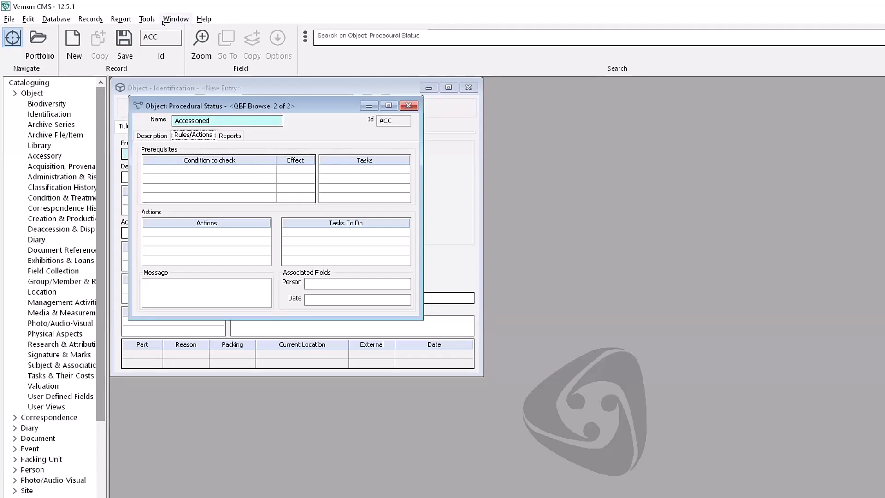
Step: Examine the mandatory field settings in the system section of Customised Configuration and close it without making changes
left_click(147, 19)
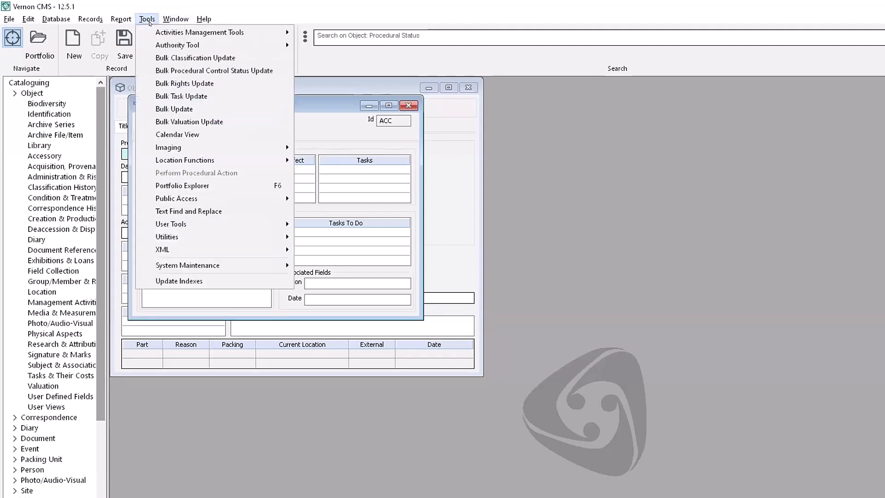
mouse_move(227, 264)
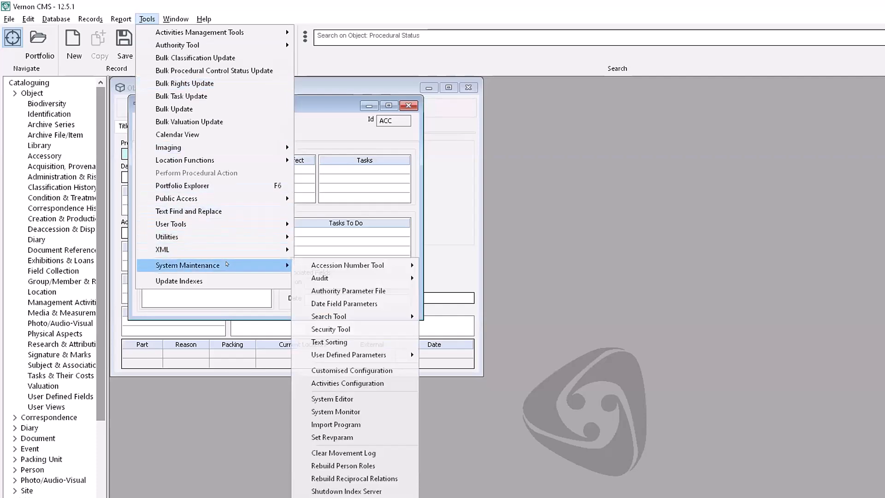
left_click(355, 370)
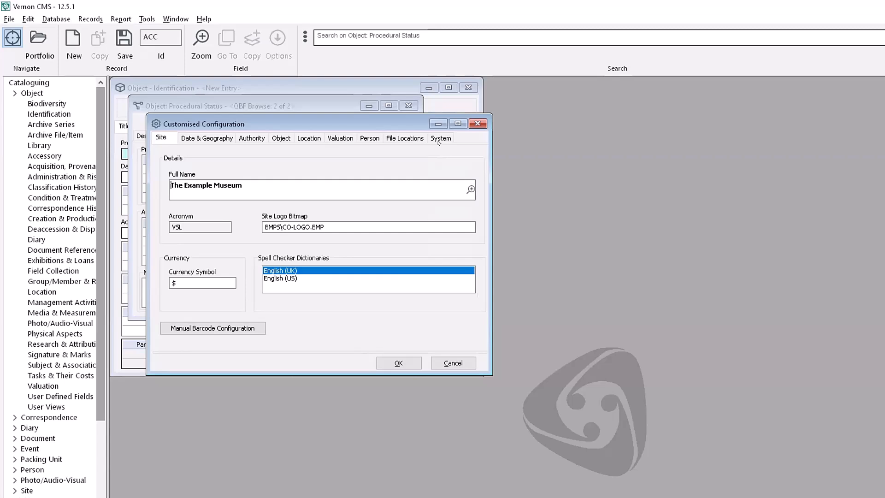
left_click(440, 138)
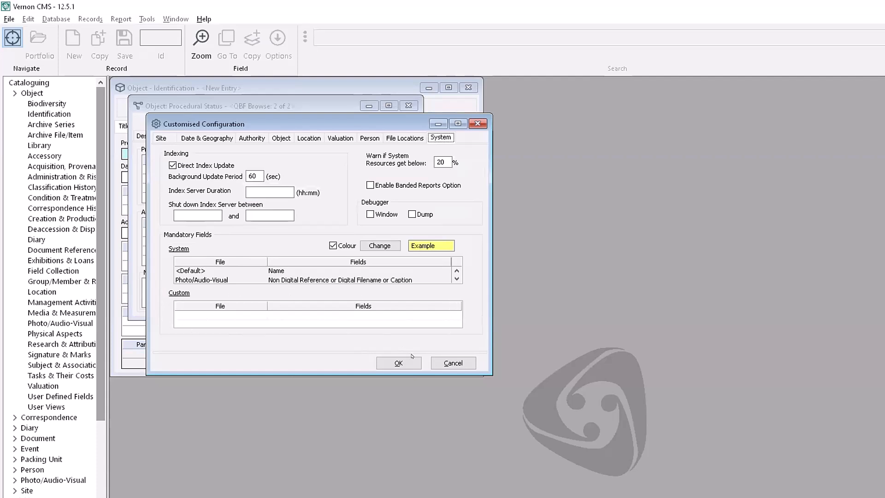
left_click(453, 363)
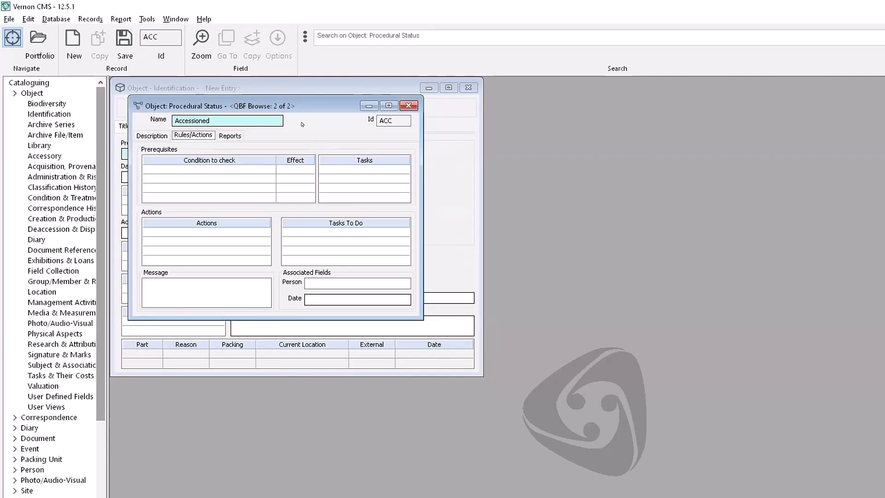
Step: Create a condition rule from the Accessioned status's first prerequisite condition and name it "Accession date not entered"
left_click(225, 164)
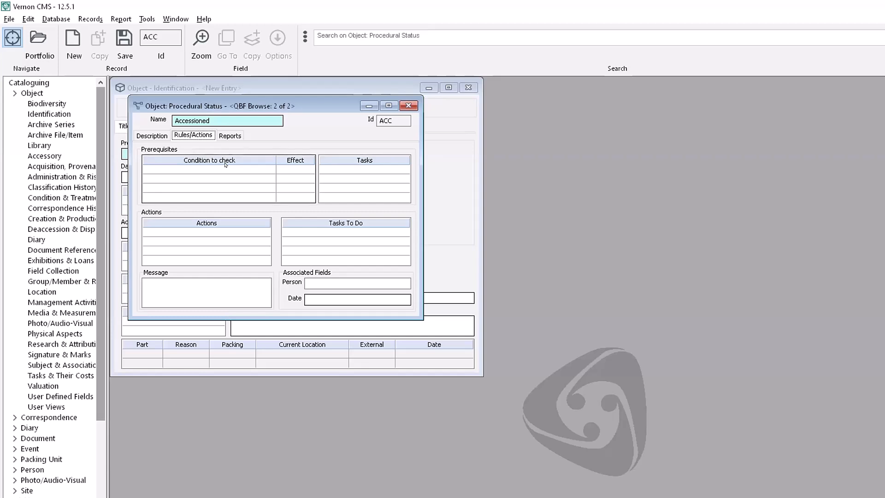
left_click(216, 170)
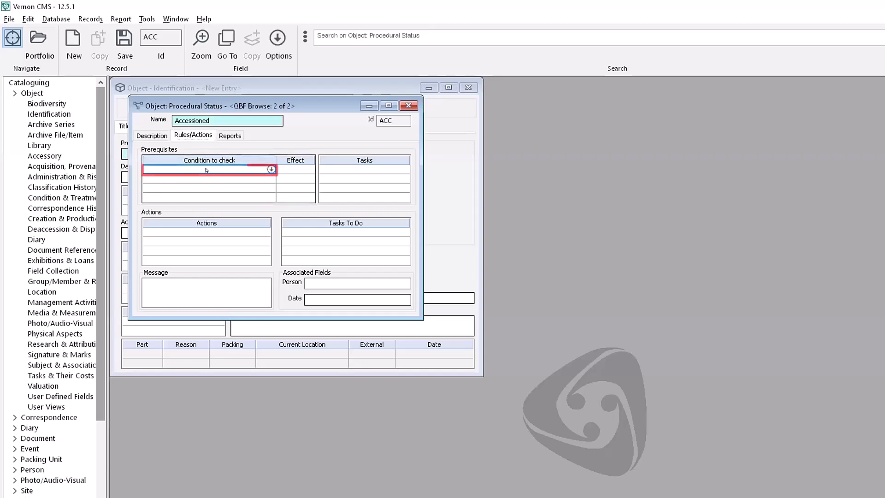
left_click(221, 36)
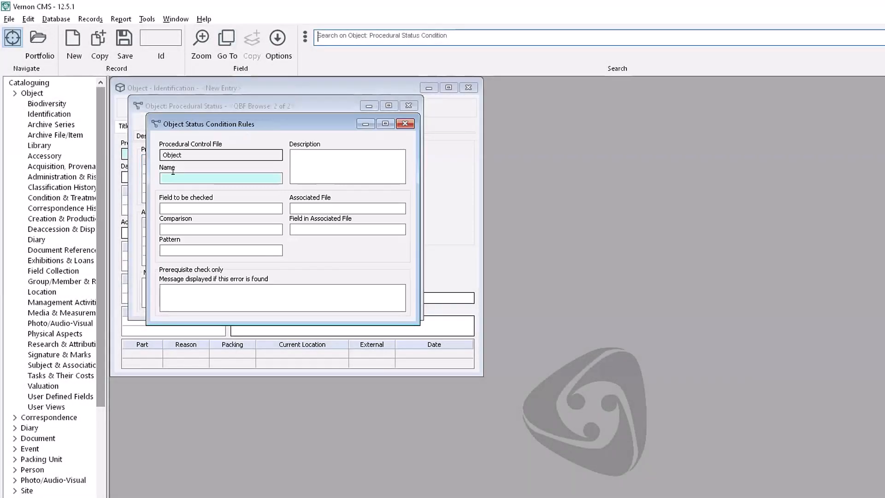
left_click(173, 172)
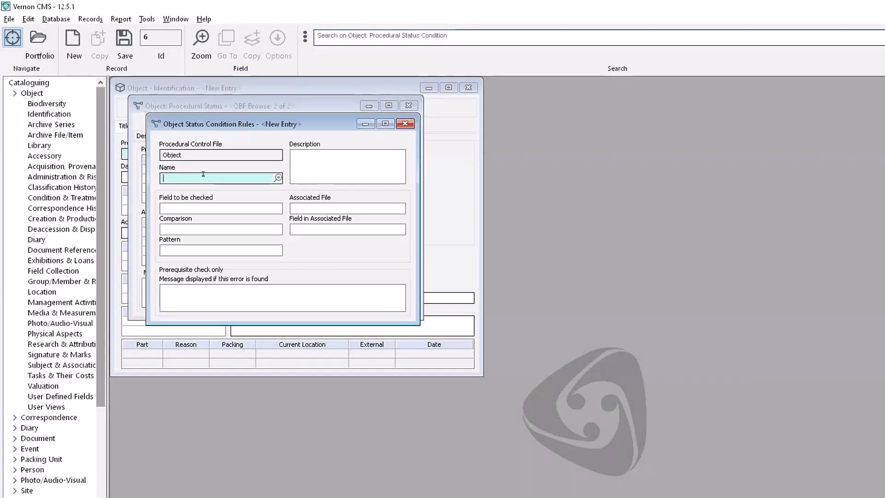
type("Accession date not entered")
Step: Set the rule's field to be checked to Accession Date (ACCESSION_DATE)
left_click(183, 201)
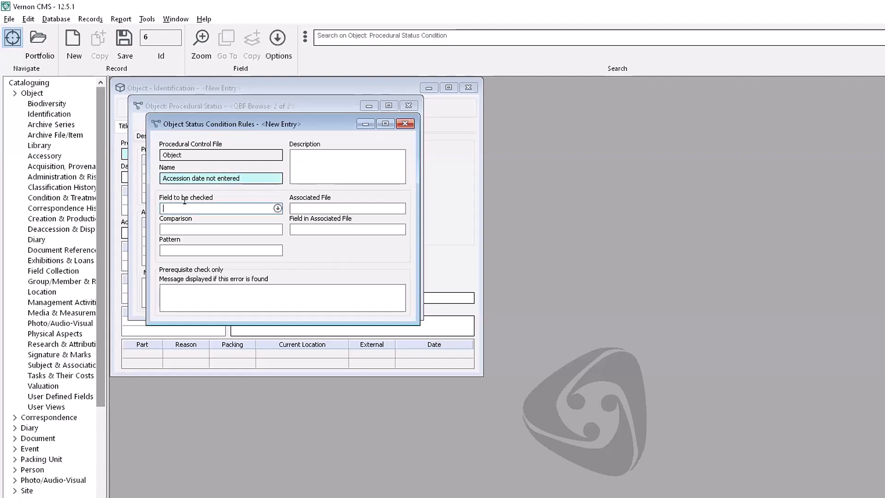
type("accession date")
key("Tab")
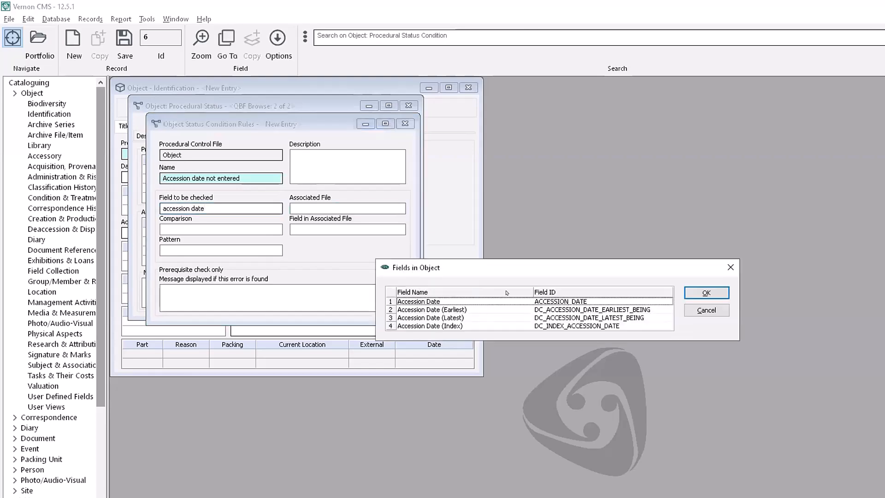
left_click(706, 293)
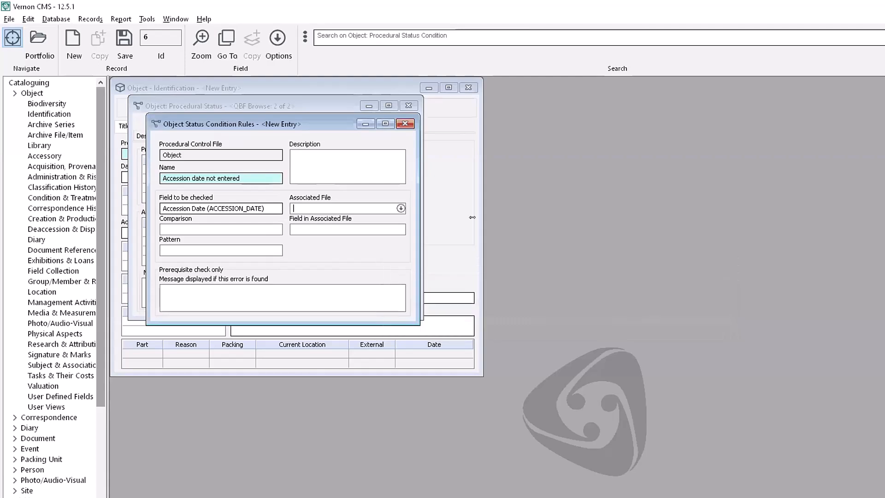
Step: Set the rule's comparison to equals, leave the pattern empty, and save and close the condition rule
left_click(186, 229)
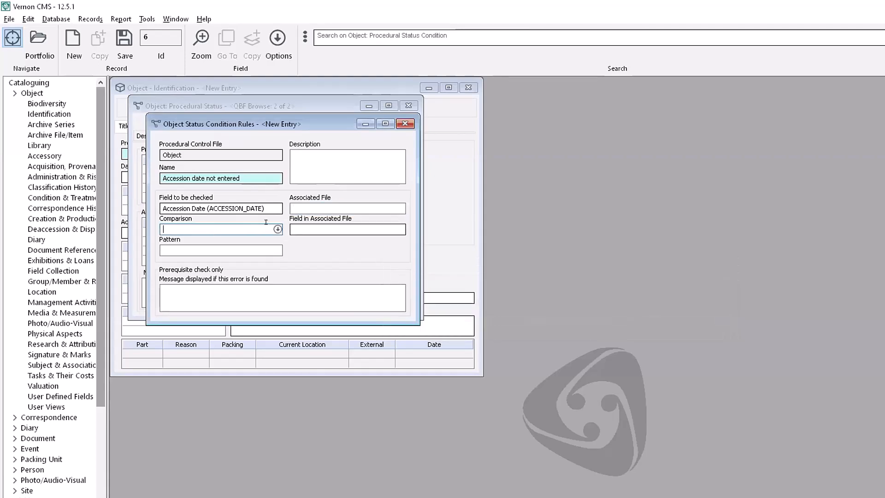
left_click(279, 229)
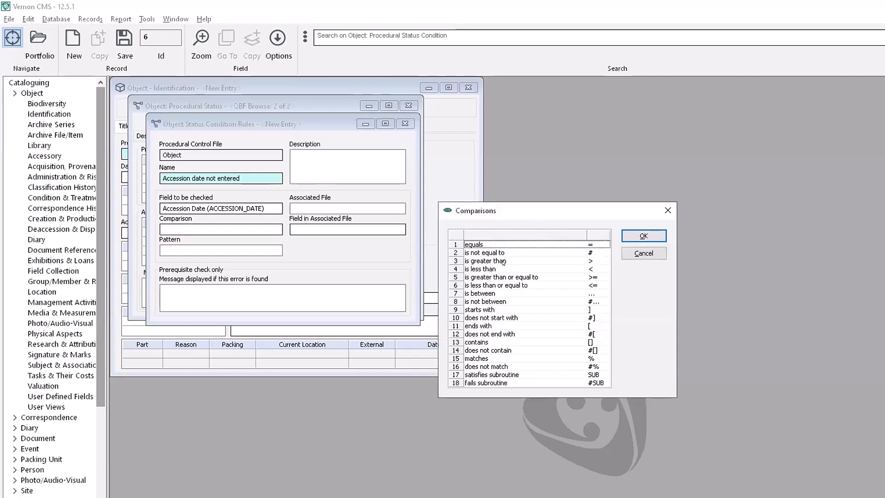
left_click(460, 245)
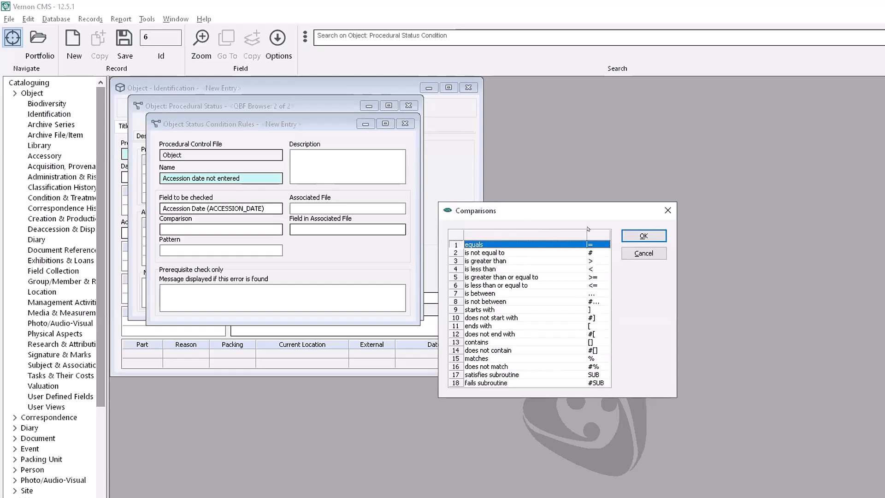
left_click(636, 236)
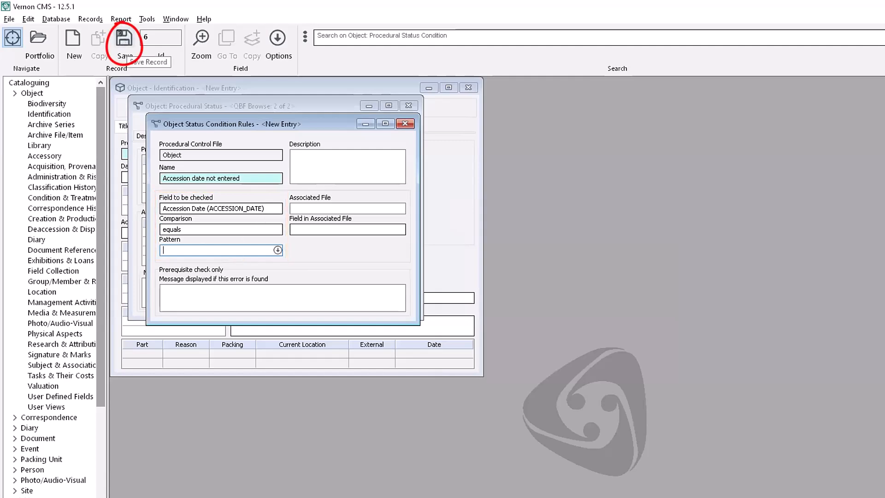
left_click(124, 39)
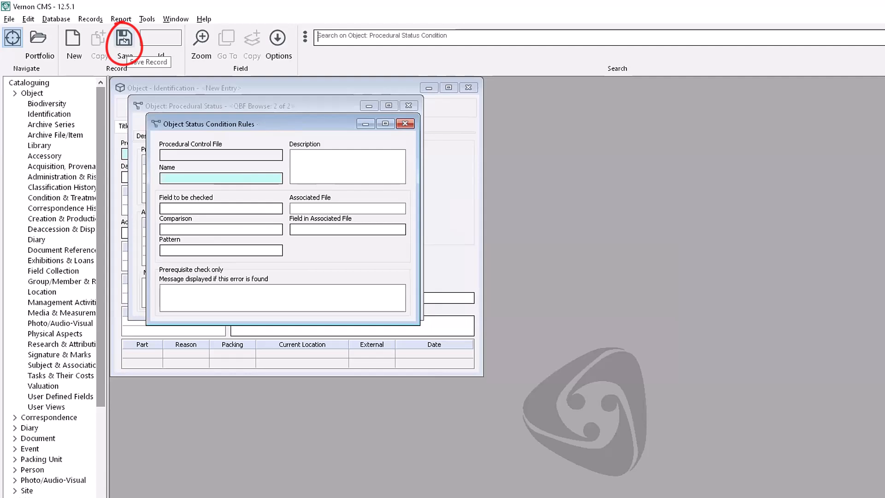
left_click(404, 124)
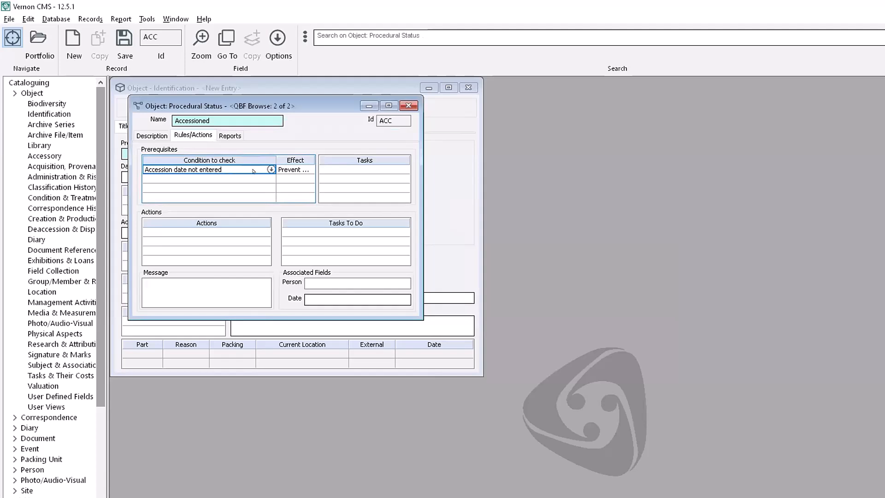
Step: Set the effect of the "Accession date not entered" prerequisite to Prevent Save, and save and close the Accessioned status
left_click(295, 169)
left_click(310, 170)
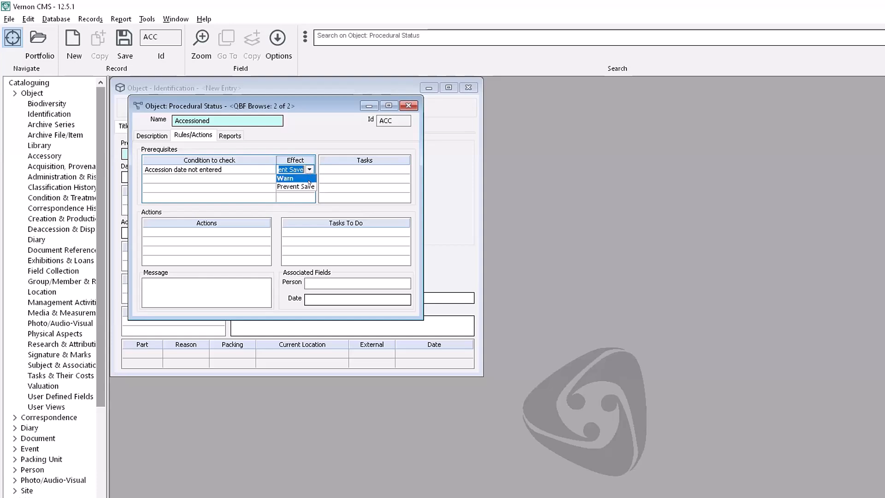
left_click(304, 186)
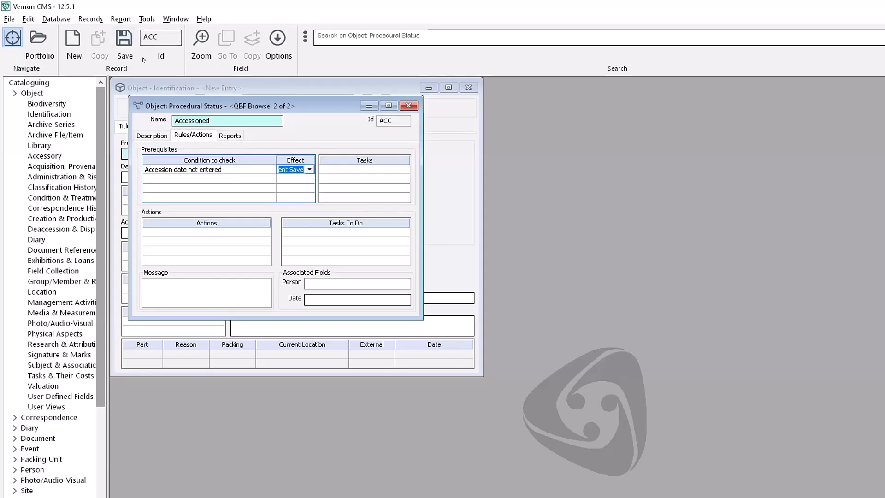
left_click(126, 40)
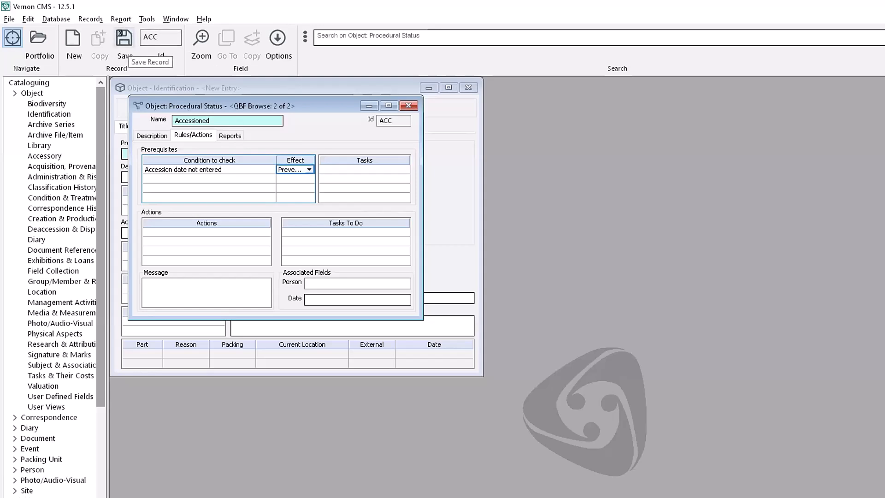
left_click(409, 106)
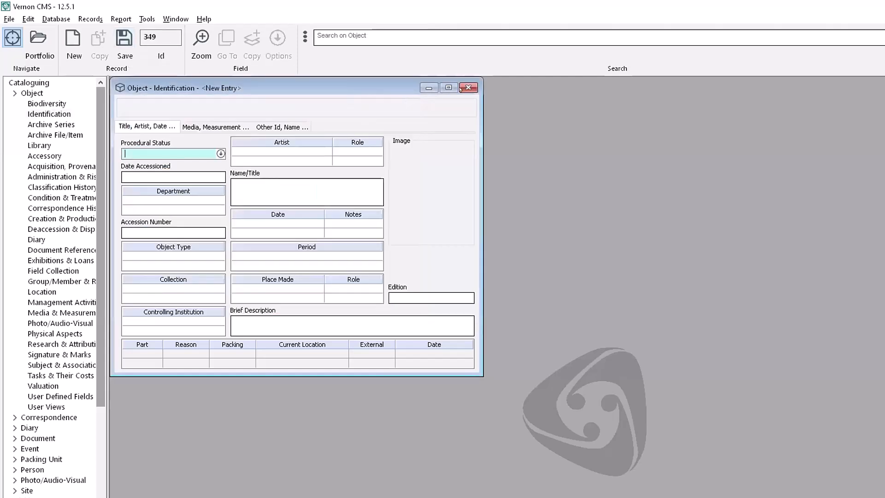
Step: Start a new object identification record with procedural status Accessioned and title "Green vase", and try to save it without an accession date
left_click(468, 87)
double_click(40, 114)
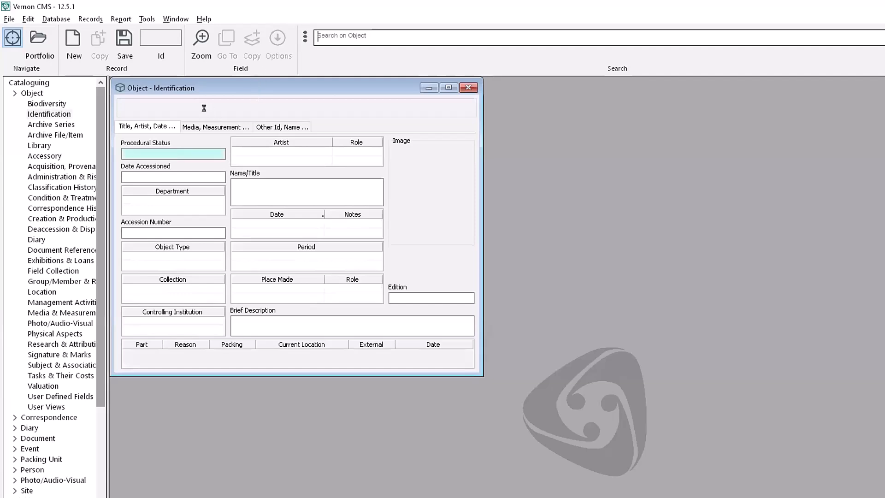
type("acc")
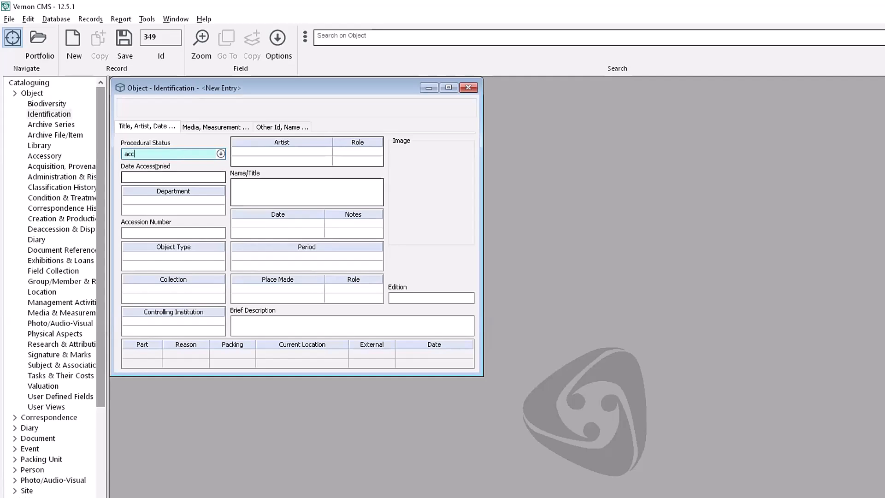
key("Tab")
left_click(259, 182)
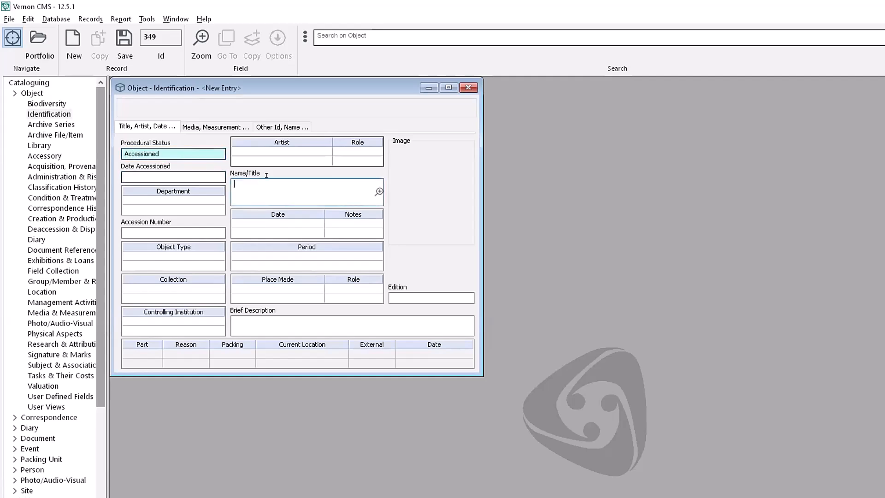
type("Green vase")
left_click(122, 36)
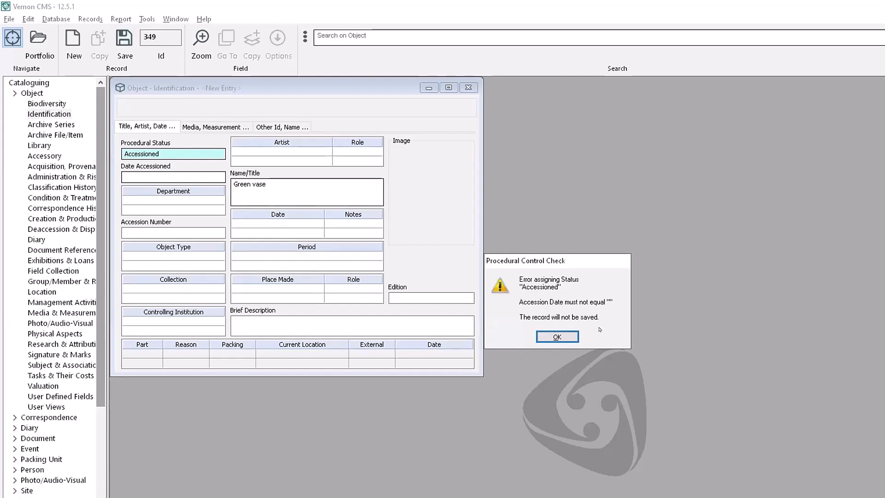
left_click(571, 337)
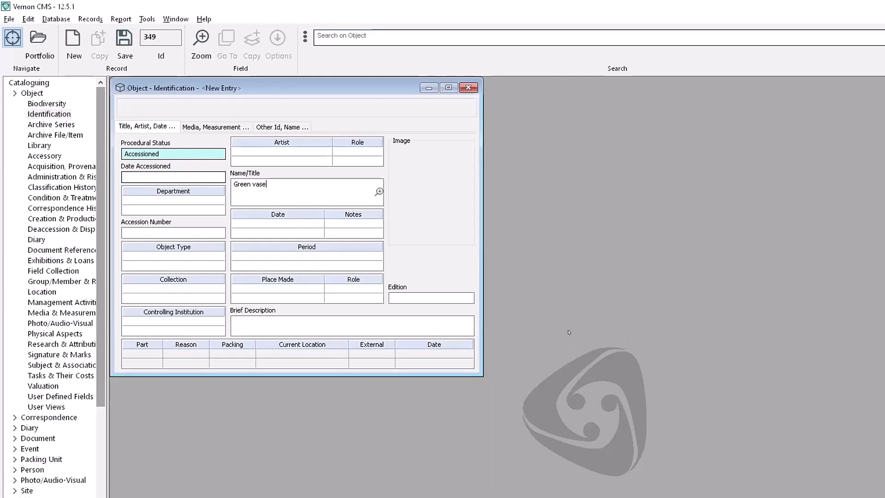
Step: Set the Green vase record's Date Accessioned to 26 Nov 2025 and save the record
left_click(185, 174)
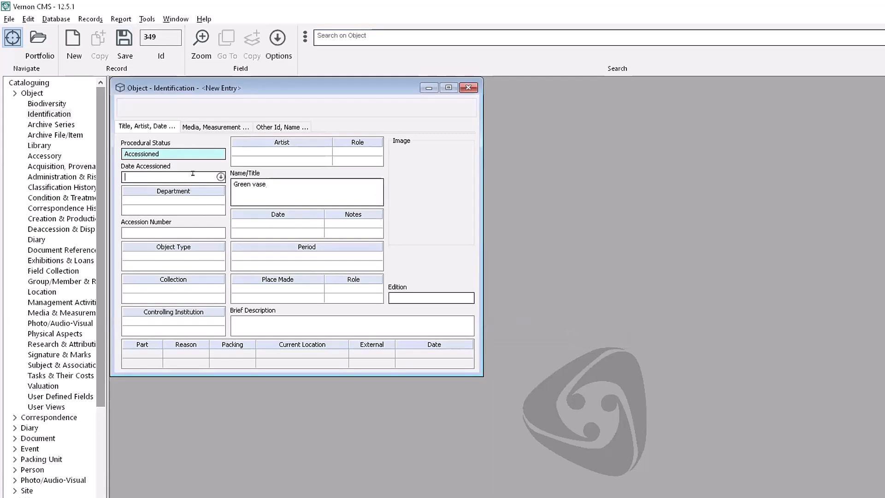
type("t")
key("BackSpace")
type("y")
left_click(267, 182)
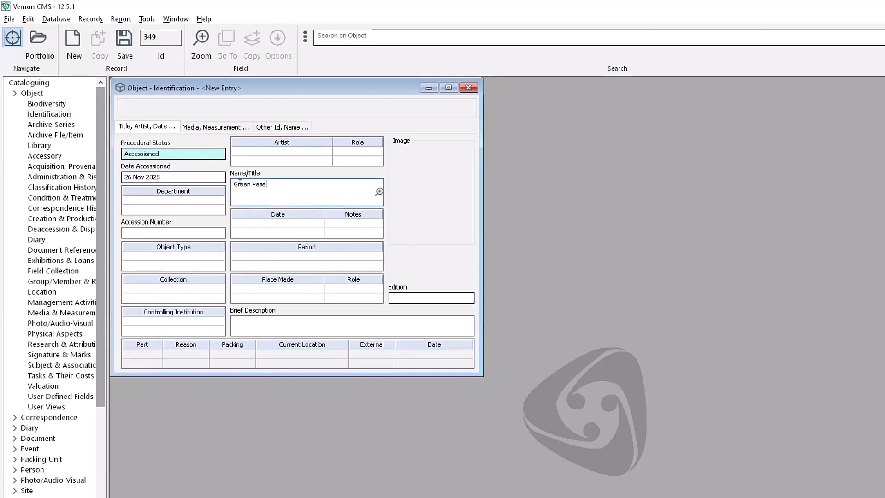
left_click(123, 36)
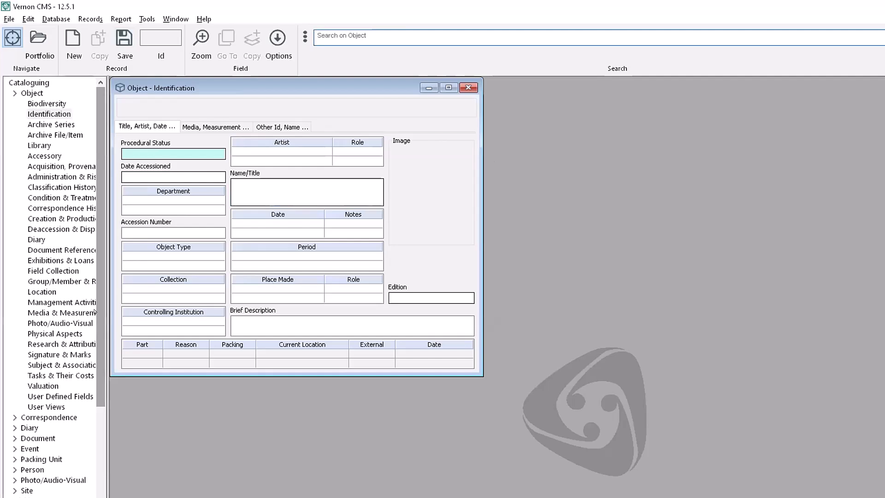
Step: Search the authority files for "status" and open the Inward Loan: Procedural Status file
left_click(61, 20)
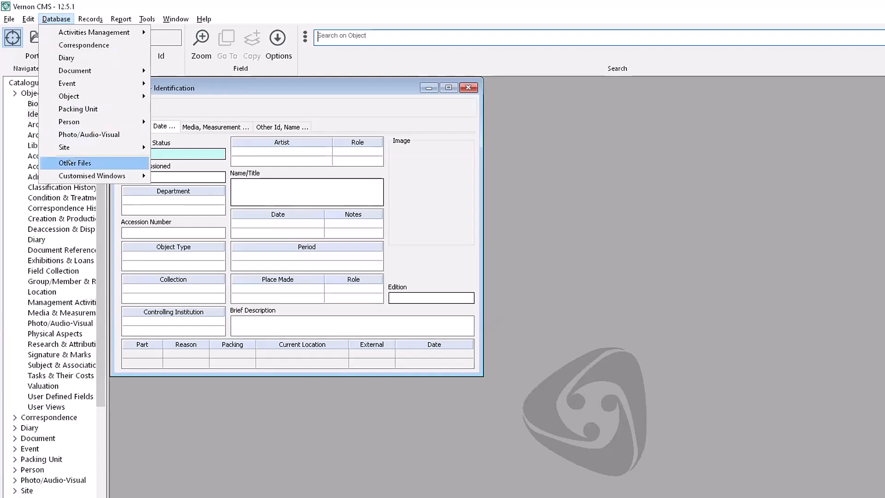
left_click(69, 162)
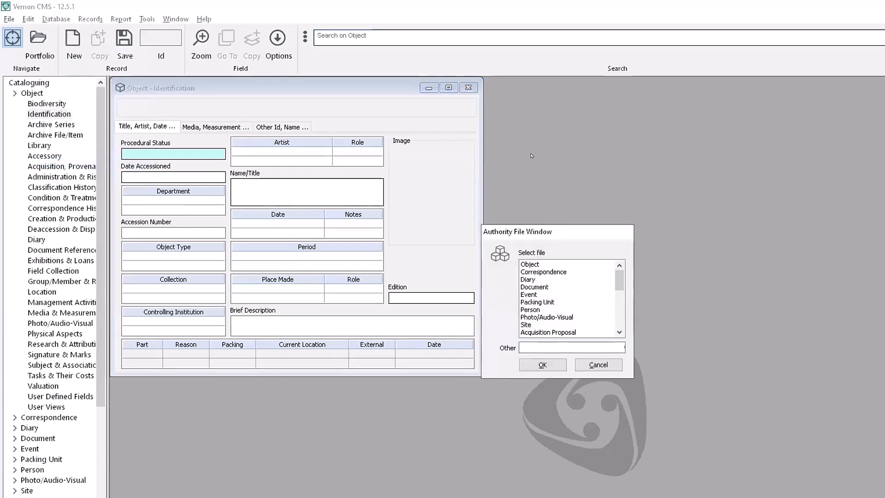
type("status")
key("Return")
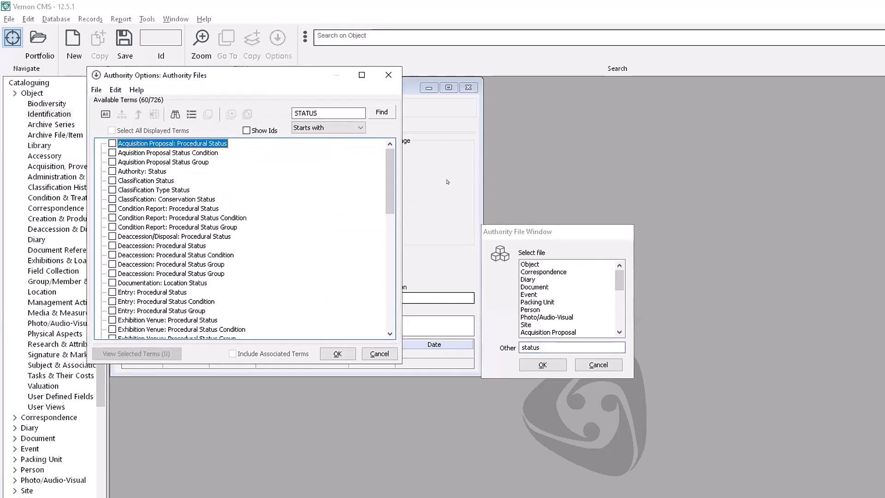
scroll(385, 211, "down", 3)
scroll(384, 210, "down", 4)
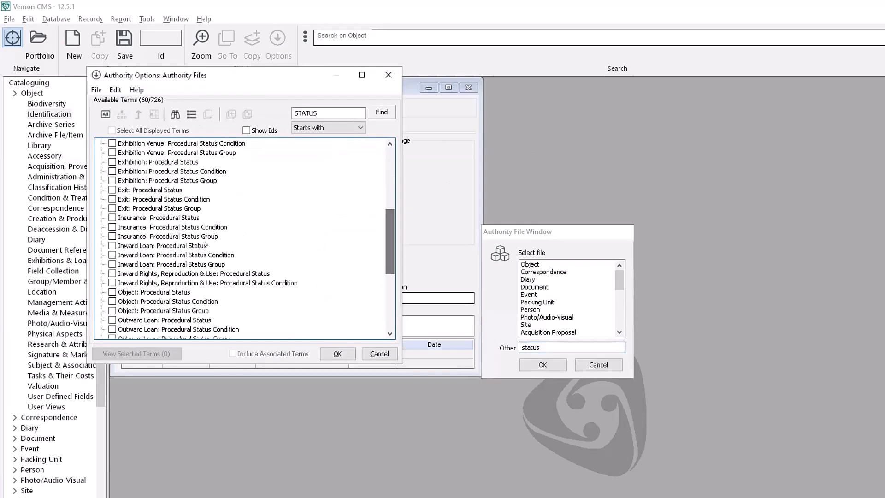
left_click(113, 245)
left_click(328, 353)
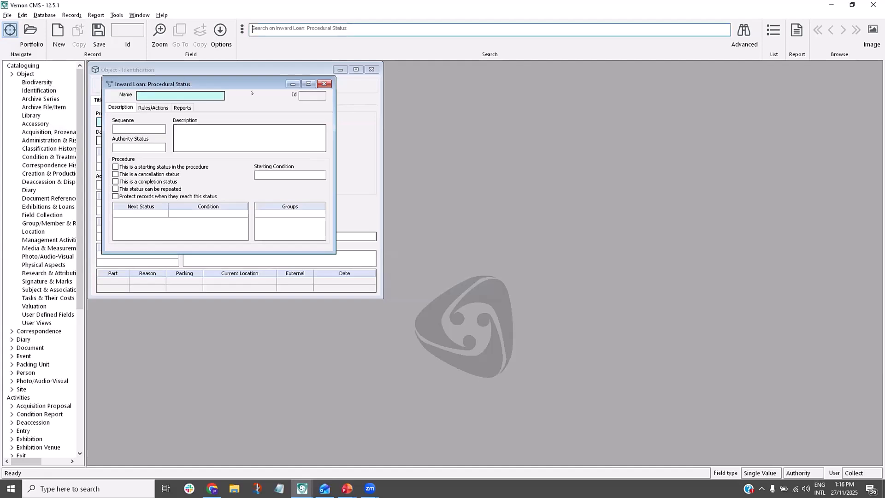
Step: Retrieve the Loan Proposed and Loan Approved statuses, examine their next statuses and the Loan Approved reports, and close the file
left_click(738, 30)
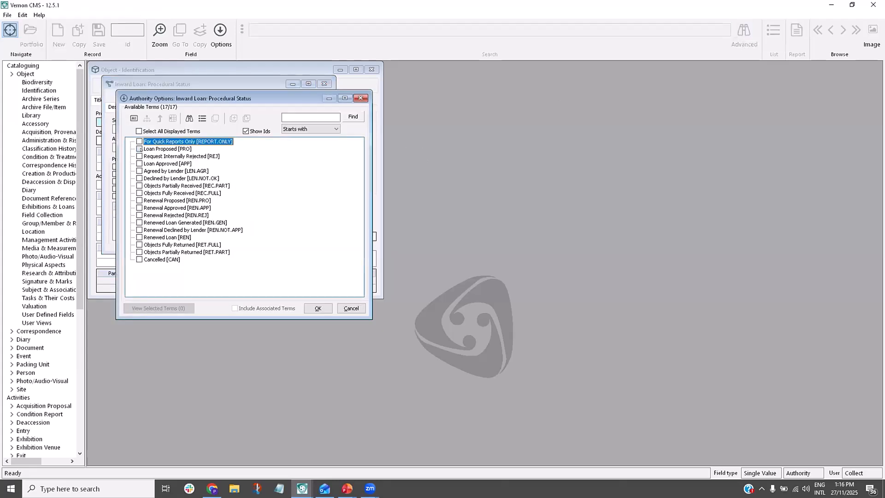
left_click(140, 149)
left_click(139, 164)
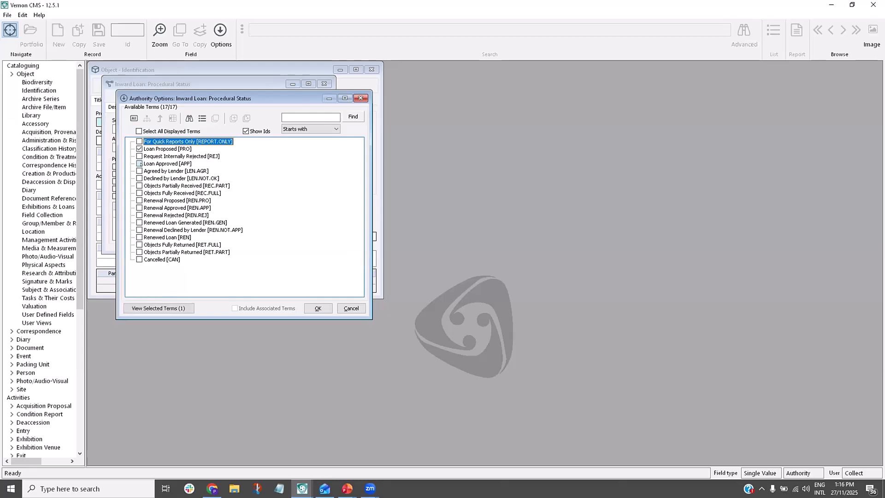
left_click(316, 308)
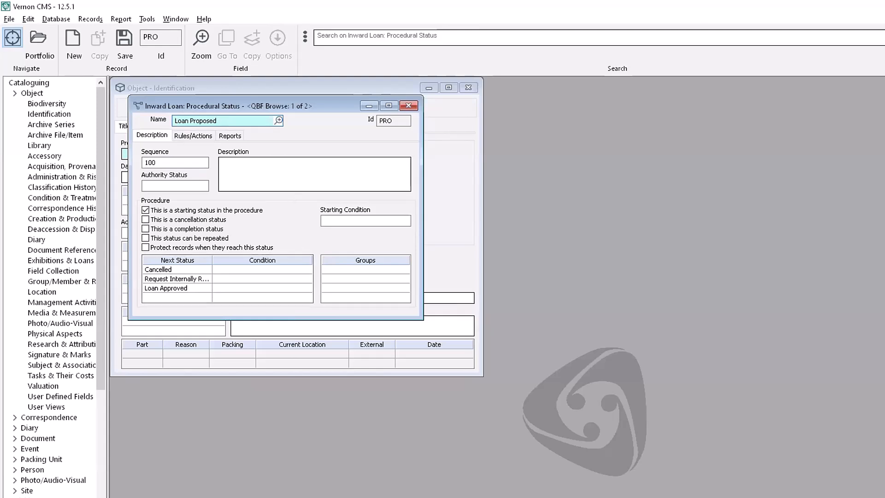
key("Page_Down")
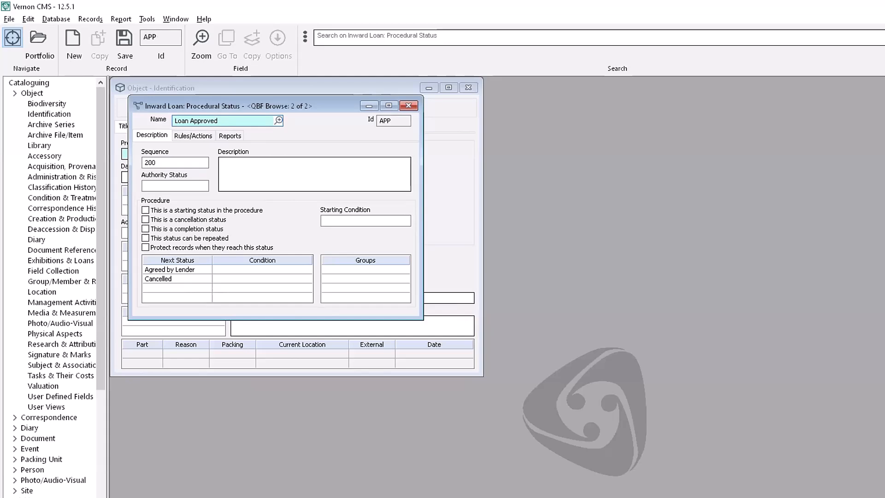
left_click(228, 135)
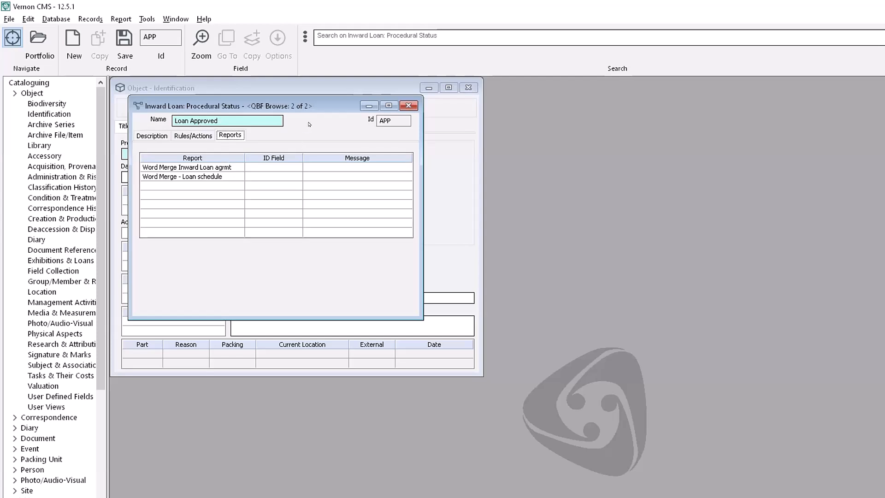
left_click(410, 107)
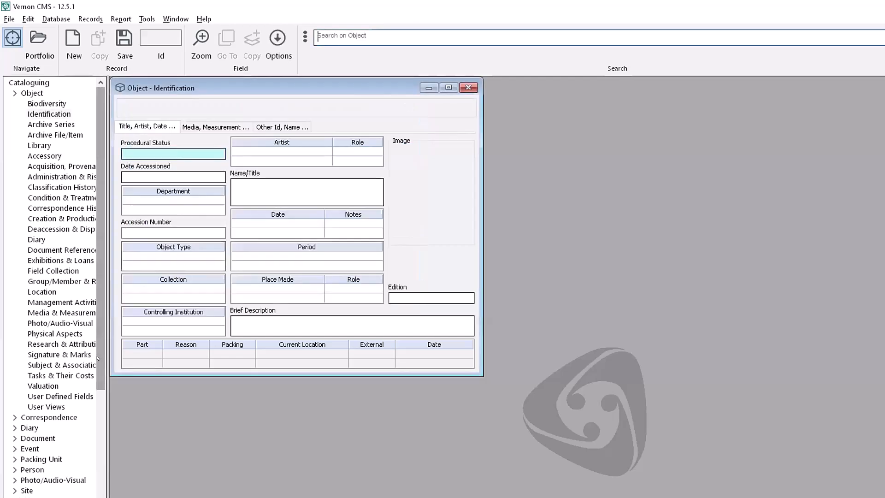
Step: Open the Inward Loan activity file and retrieve loan IL2015.2
scroll(94, 440, "down", 2)
scroll(94, 440, "down", 5)
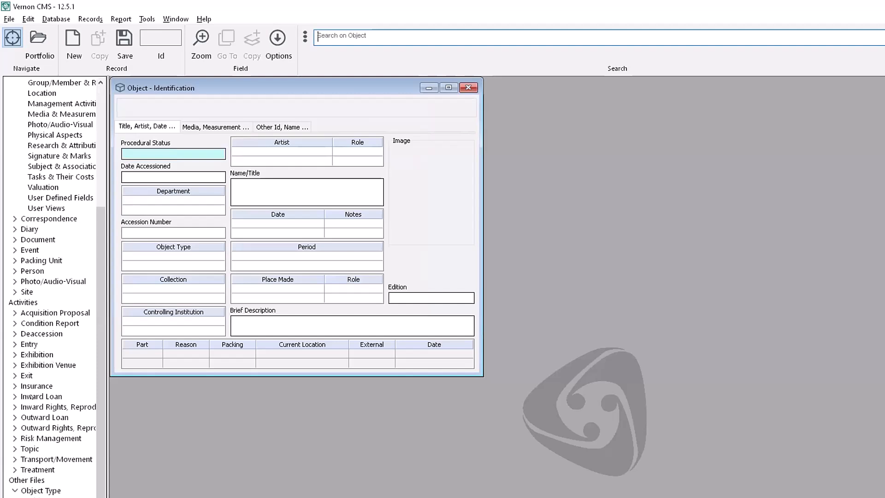
double_click(38, 399)
double_click(39, 406)
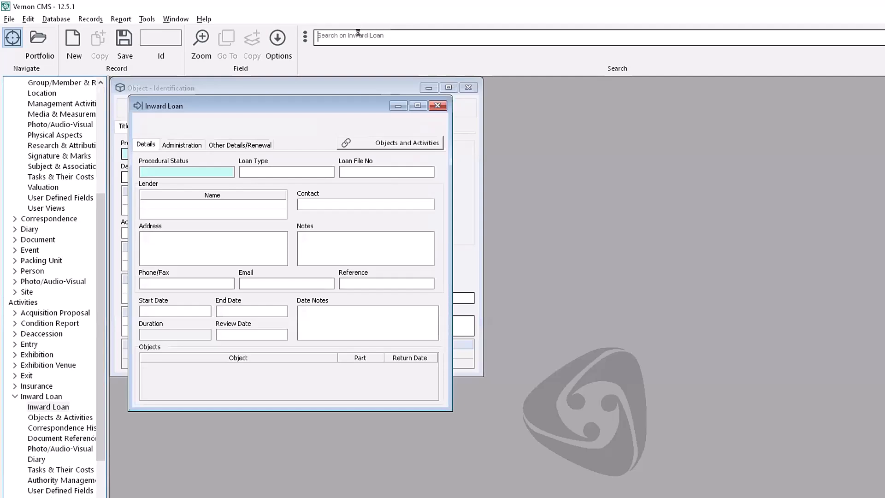
type("IL20")
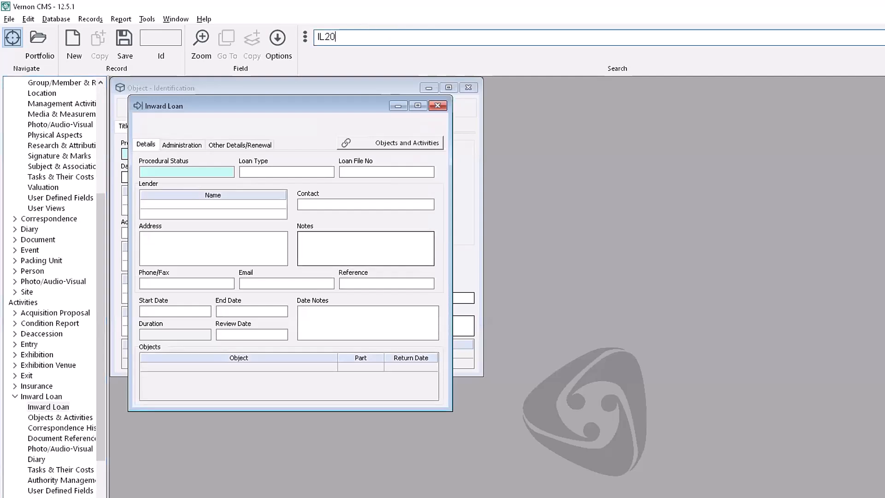
type("15.2")
key("Return")
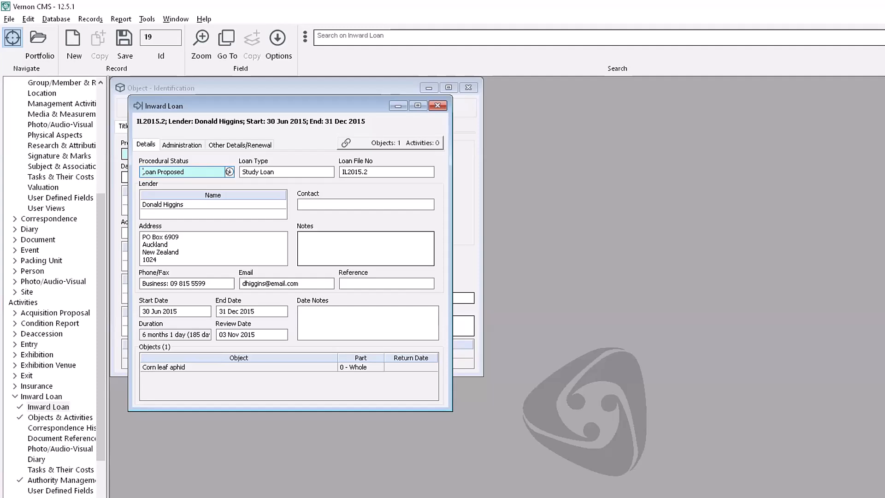
Step: Set the inward loan's procedural status to Loan Approved
left_click(229, 172)
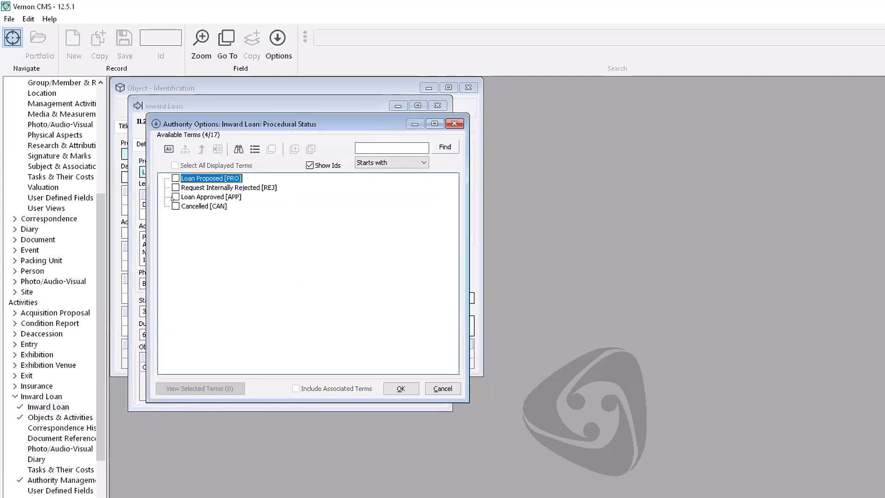
left_click(175, 197)
key("Return")
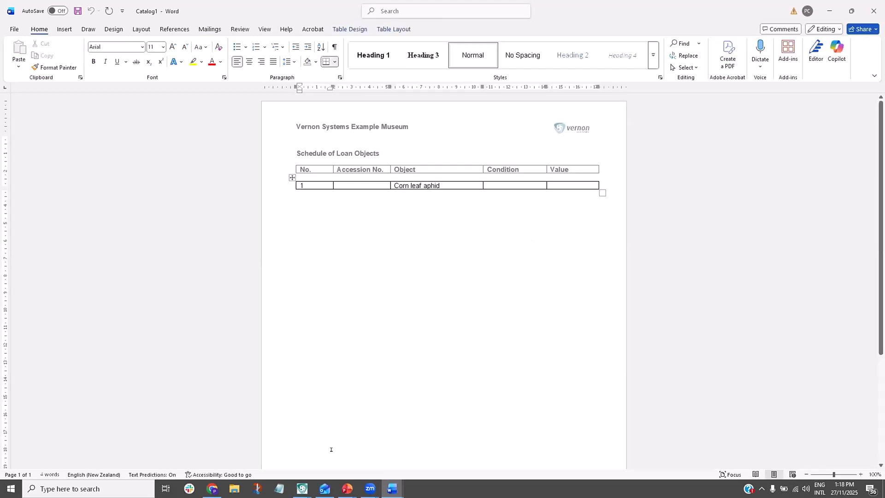
Step: Switch back to Vernon CMS and retrieve inward loan IL2017.6
left_click(302, 488)
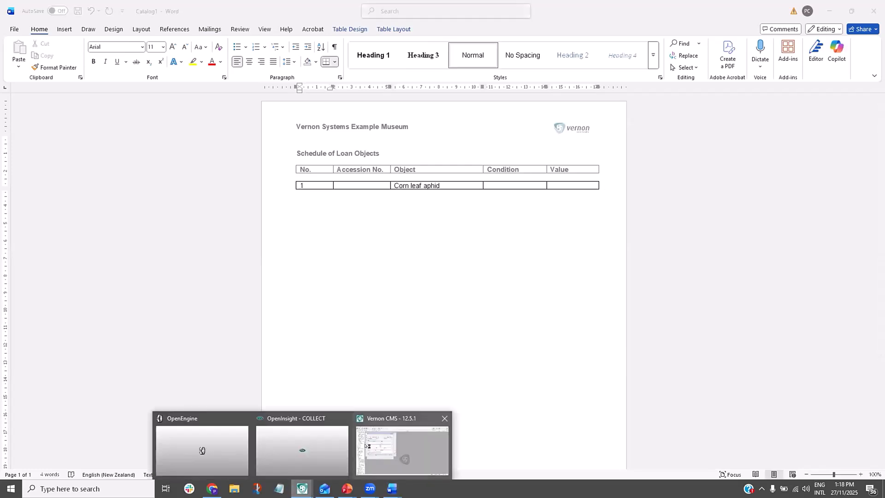
left_click(415, 469)
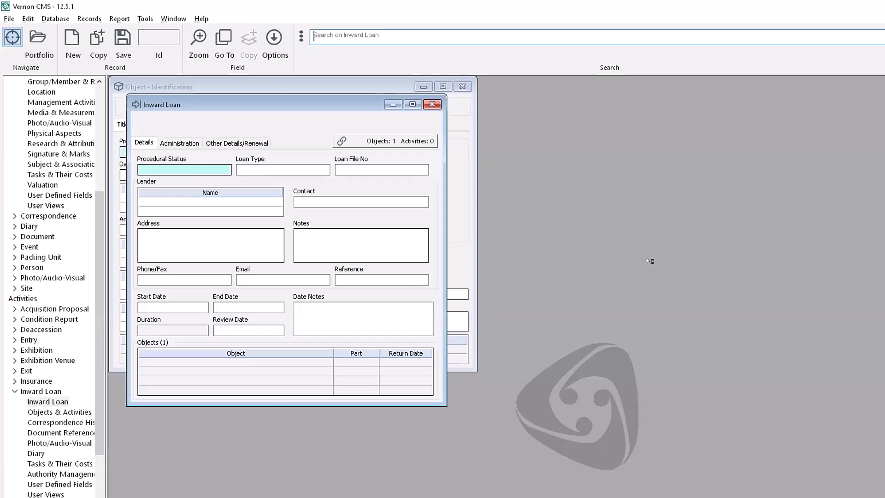
left_click(336, 27)
type("IL2017.6")
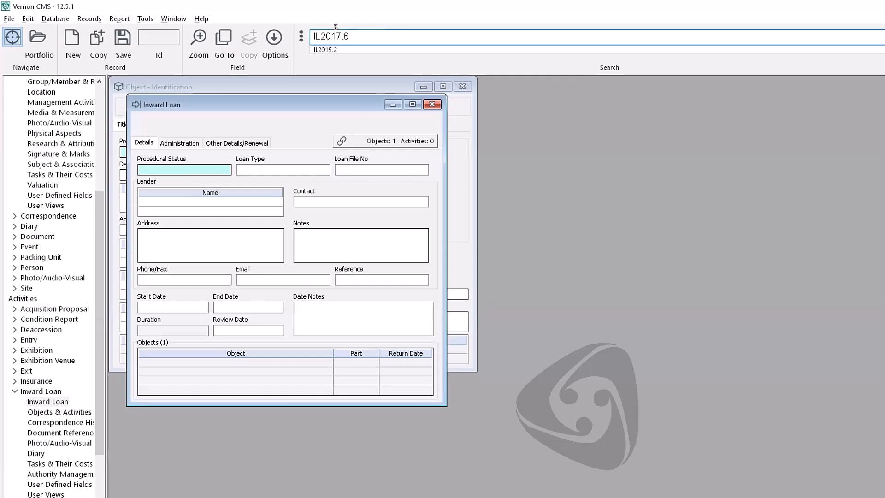
key("Return")
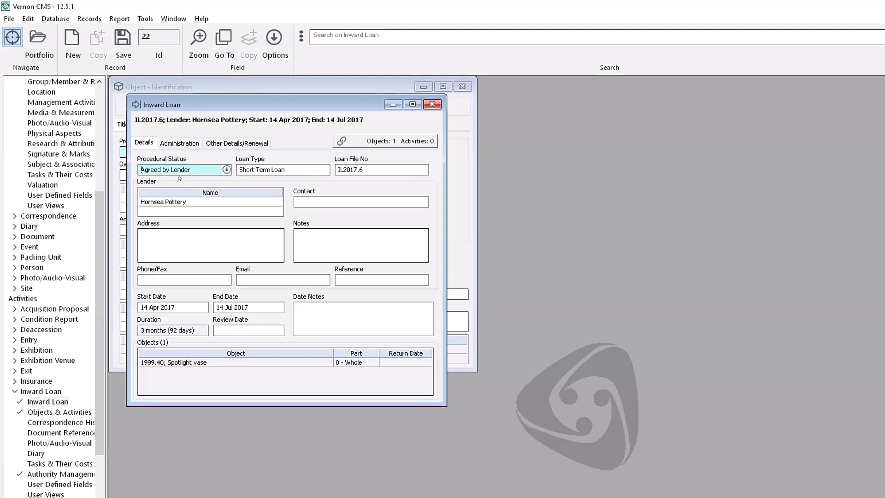
Step: Save the inward loan with the procedural status Objects Fully Received and dismiss the resulting Bulk Move without moving any objects
left_click(227, 170)
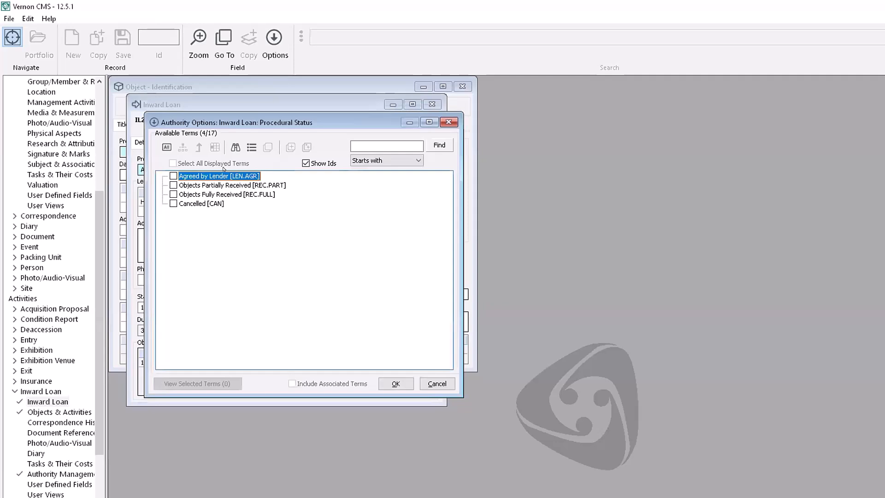
left_click(173, 194)
left_click(397, 382)
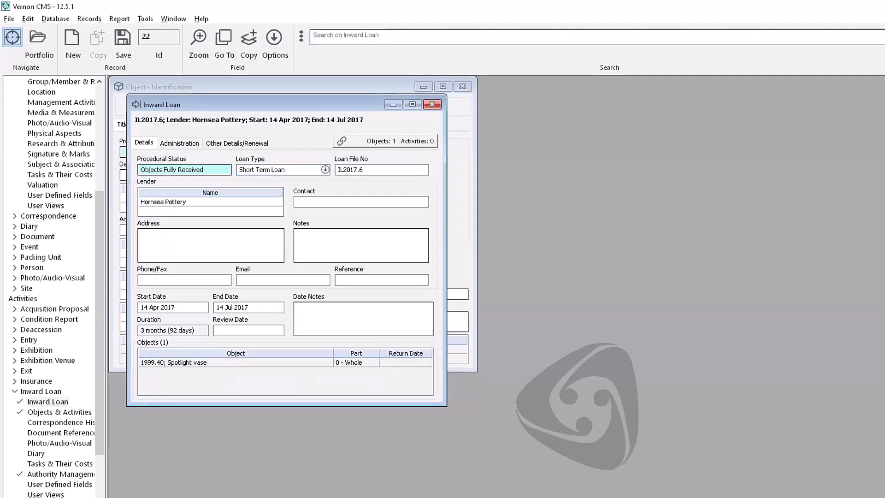
left_click(123, 40)
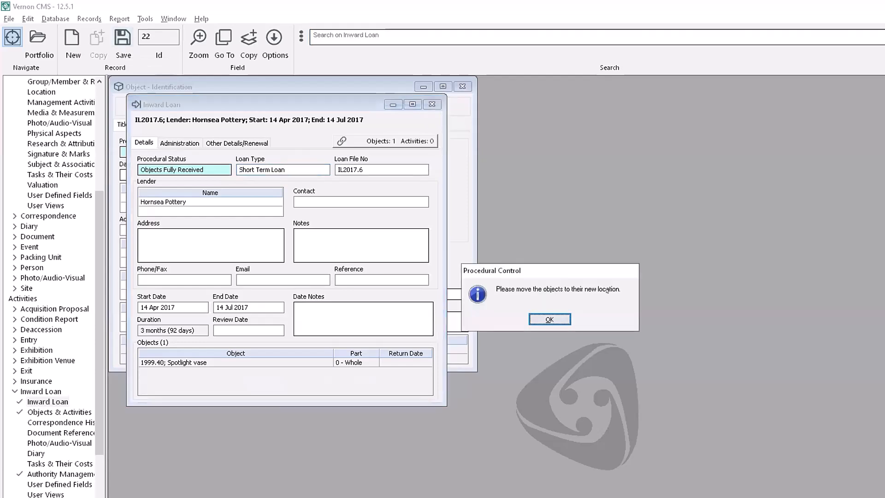
left_click(555, 319)
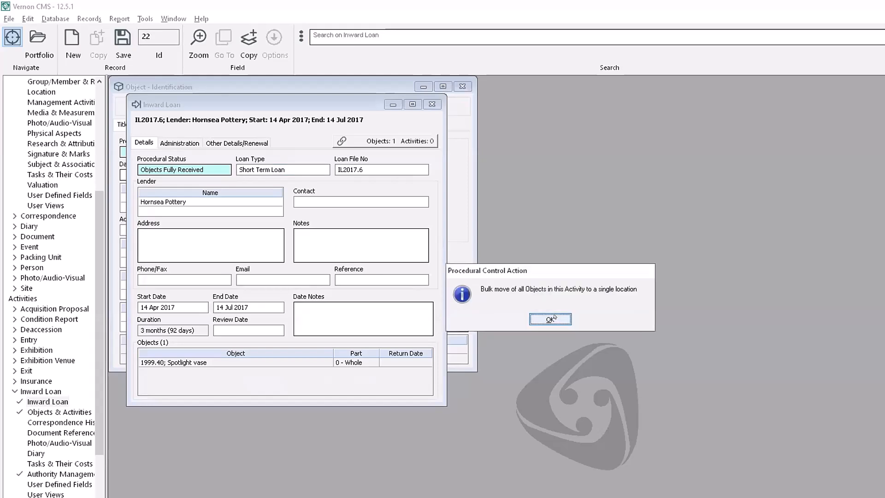
left_click(551, 318)
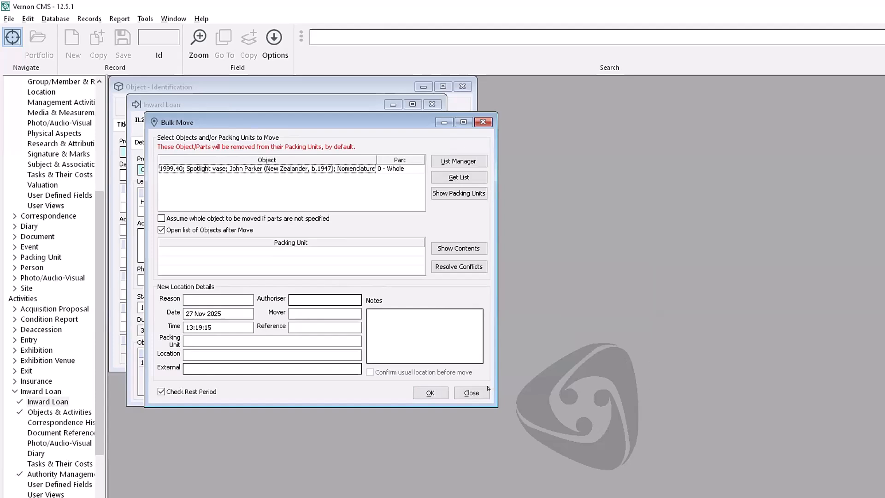
left_click(471, 392)
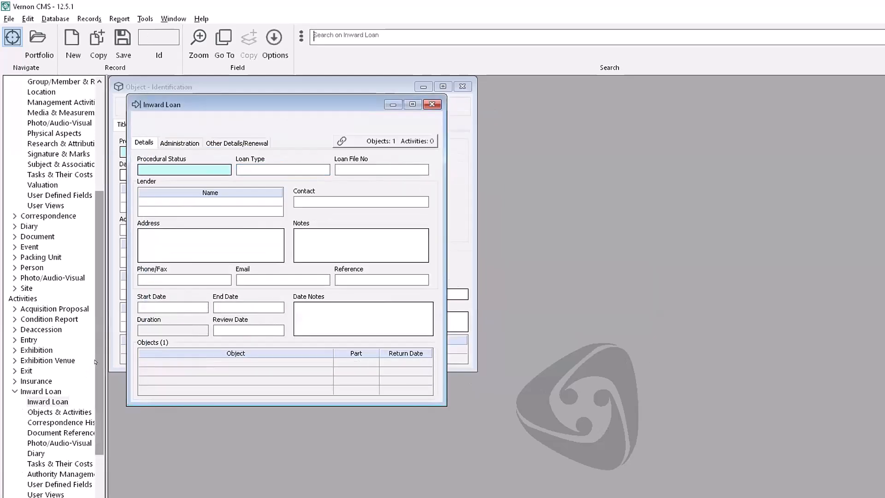
Step: Open the Condition Report activity file and retrieve report CR2000.1
scroll(69, 370, "down", 3)
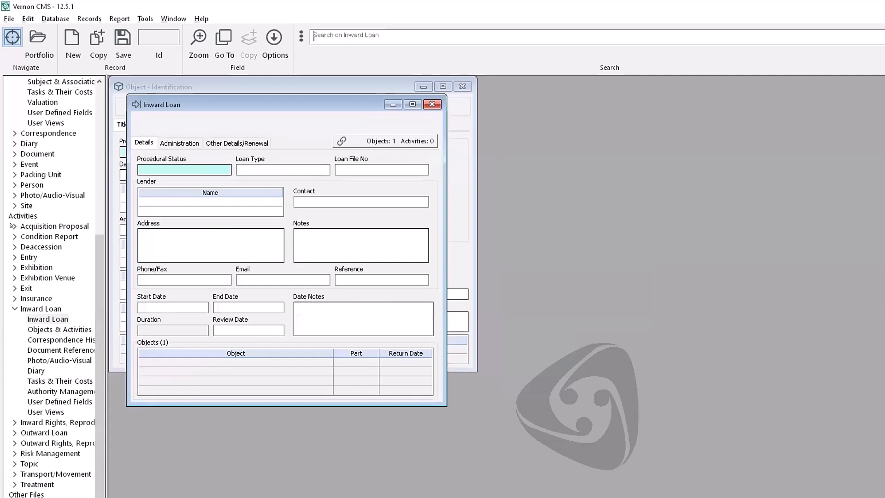
left_click(14, 236)
left_click(42, 244)
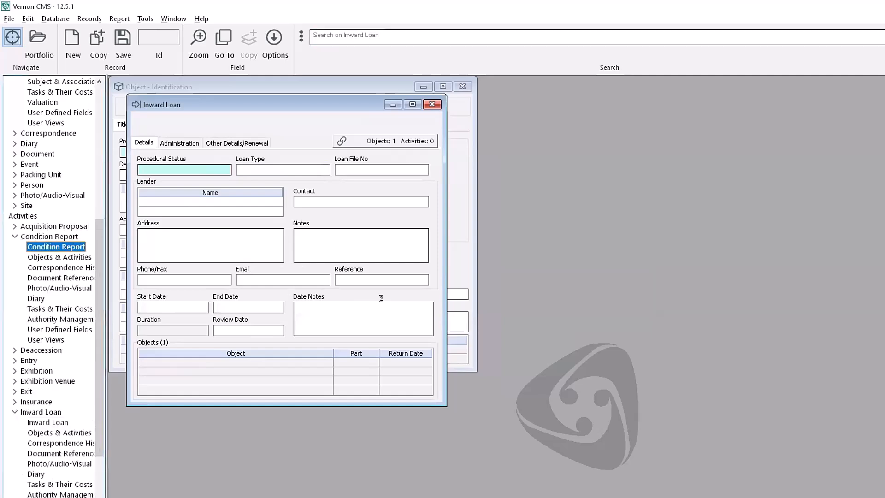
left_click(343, 32)
type("CR")
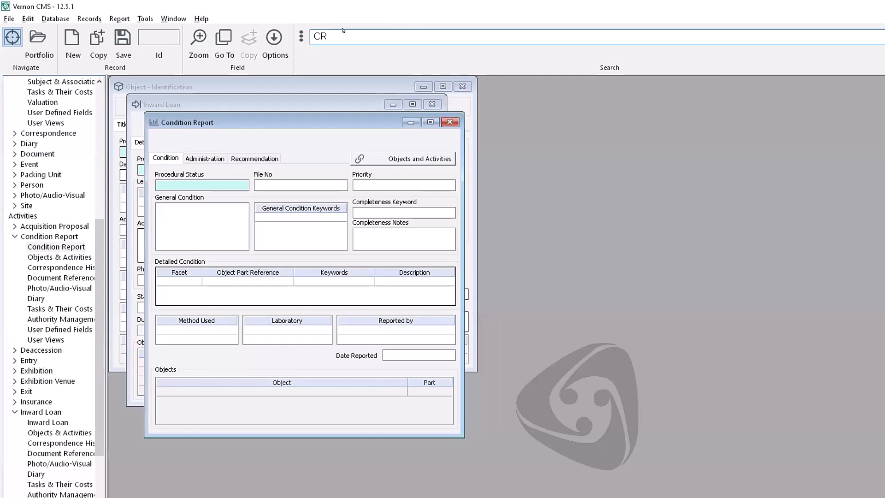
type("2000.1")
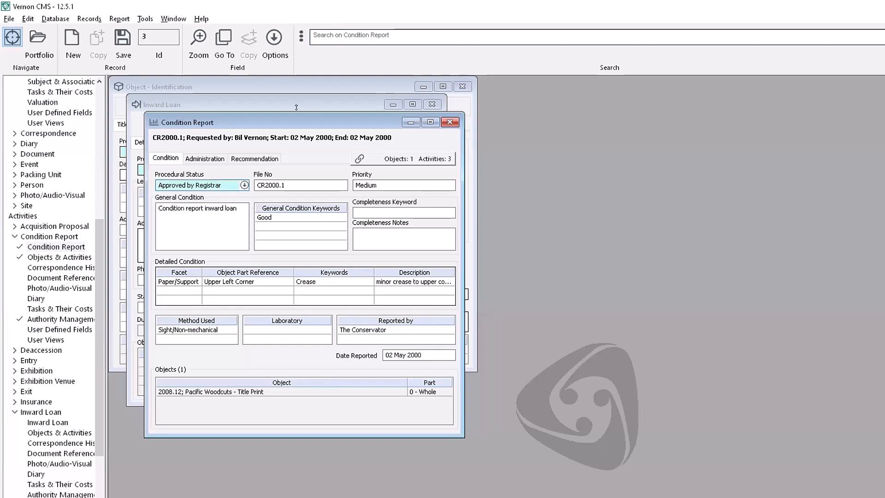
Step: Save the condition report with the procedural status Completed and agree to raise a Conservation Treatment for its objects
left_click(244, 185)
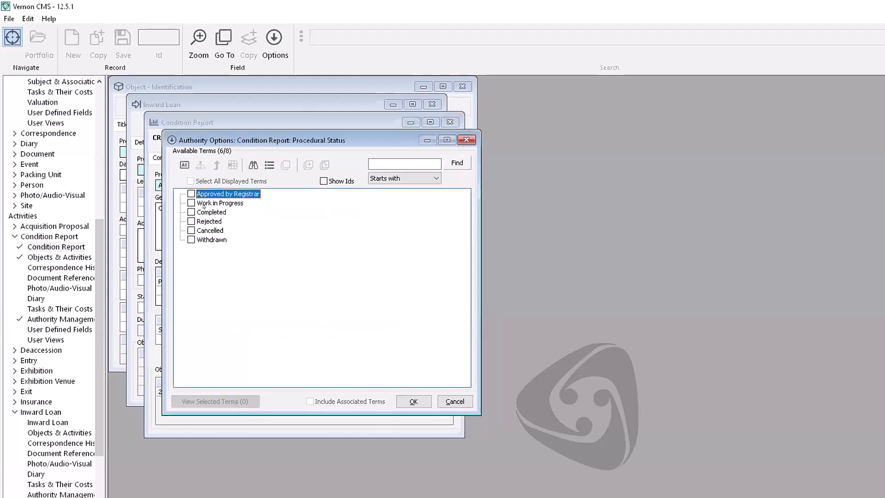
left_click(408, 401)
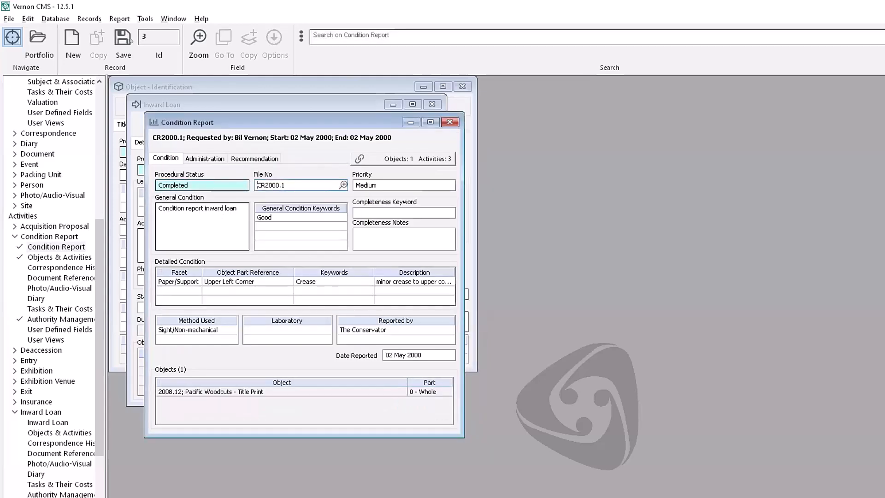
left_click(124, 40)
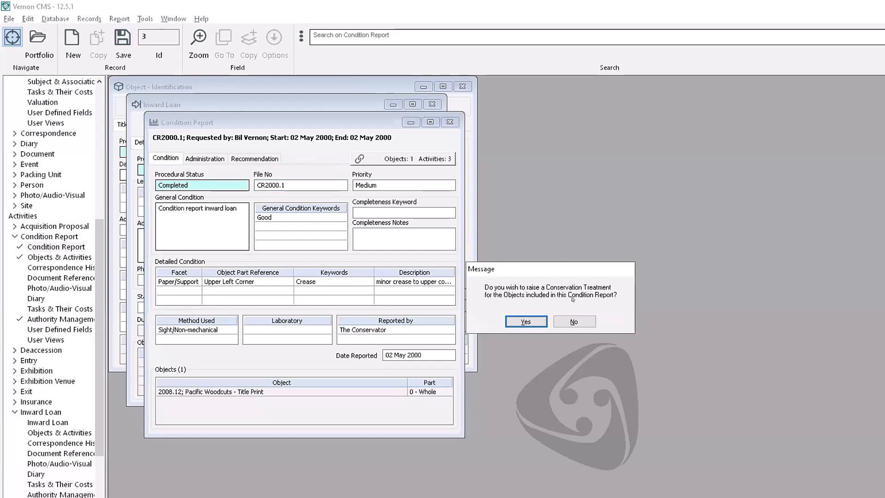
left_click(536, 318)
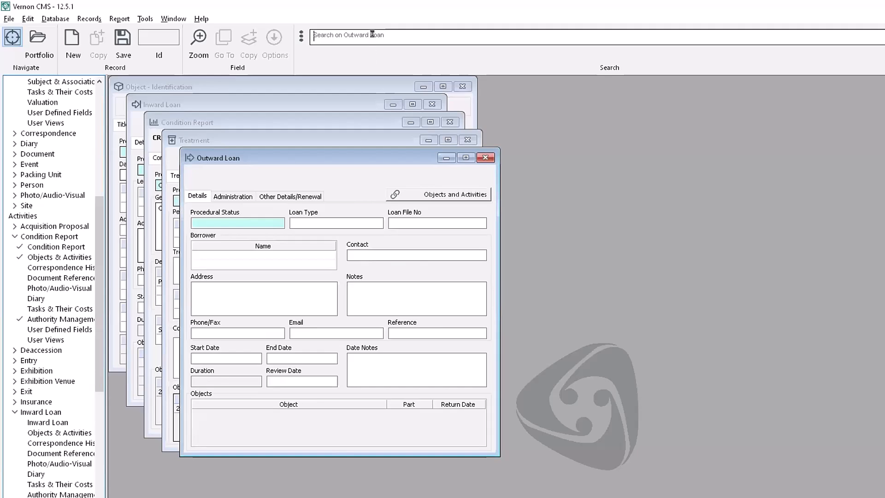
Step: Retrieve outward loan LO2015.2, save it with the procedural status Agreement Signed, and leave the generated crating e-mail
type("LO")
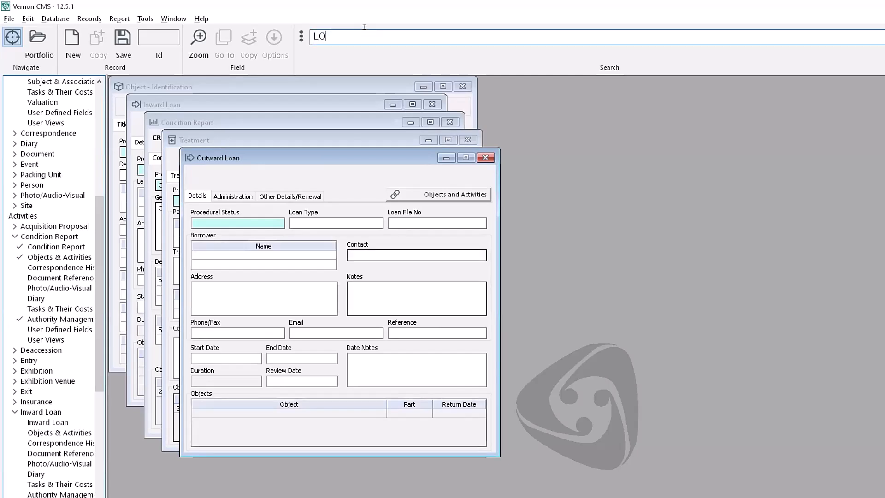
type("2015.2")
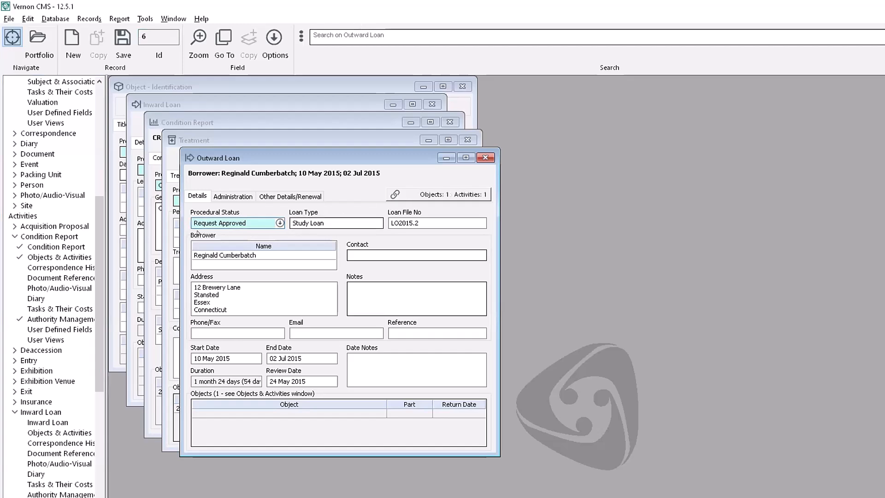
left_click(279, 223)
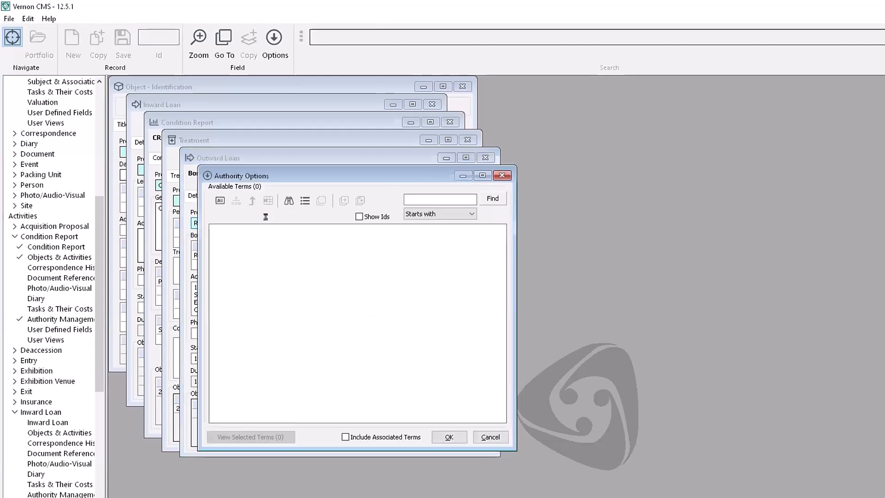
left_click(227, 239)
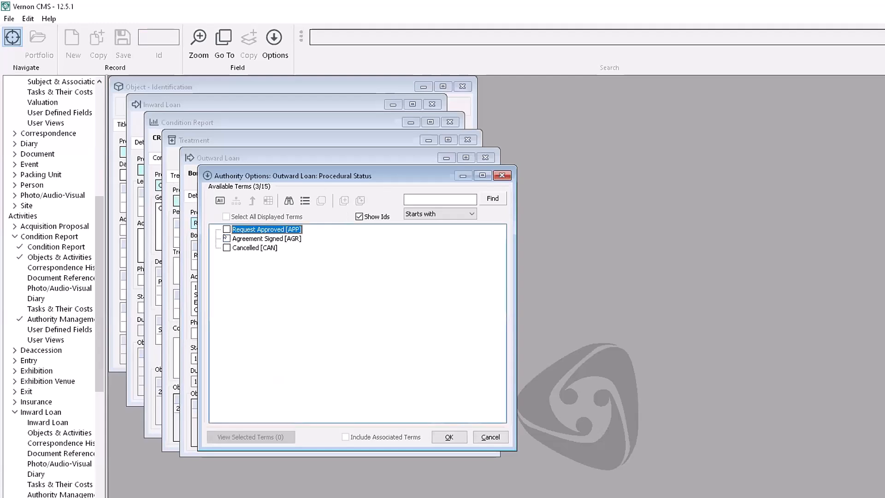
left_click(450, 437)
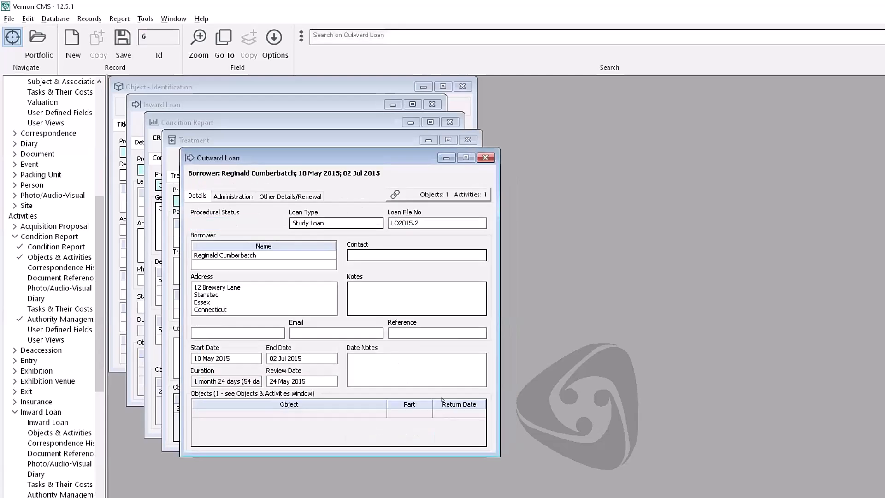
left_click(122, 40)
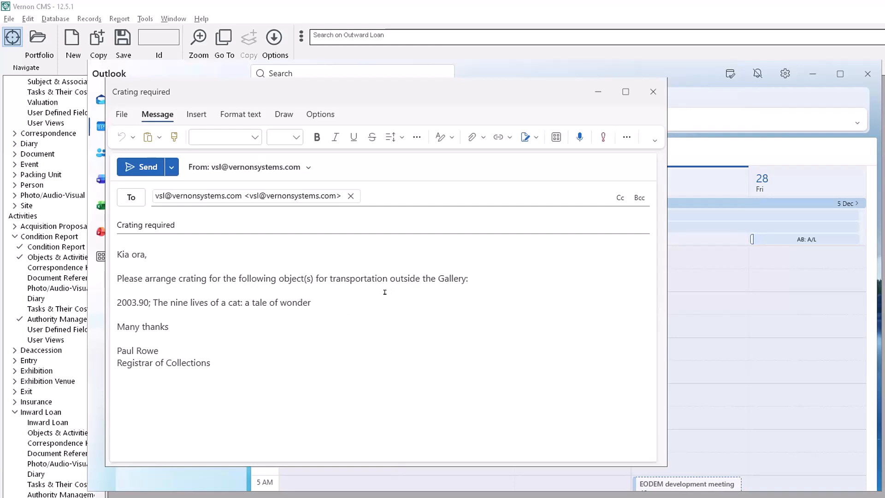
left_click(498, 2)
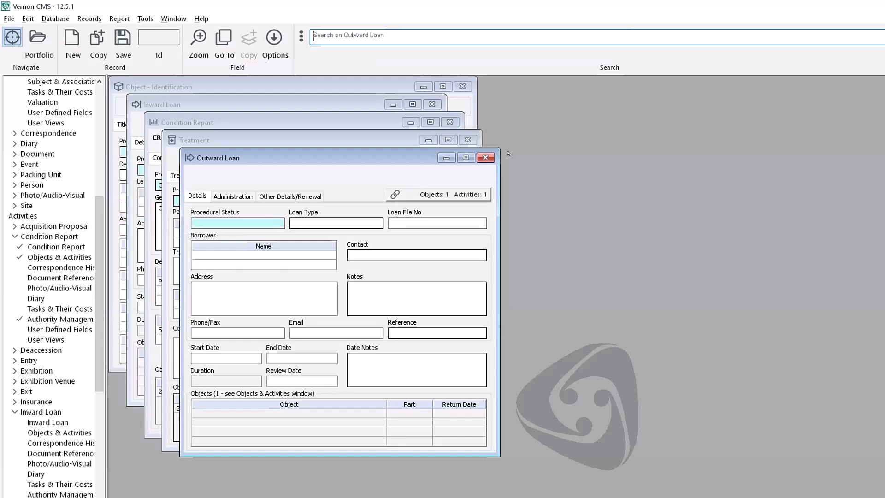
Step: Close the Outward Loan, Treatment, Condition Report, Inward Loan and Object windows, discarding the new treatment
left_click(486, 157)
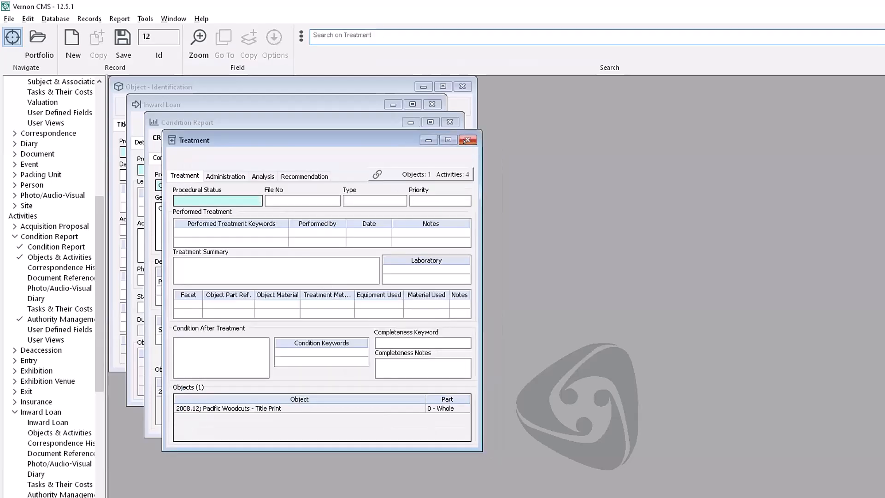
left_click(467, 140)
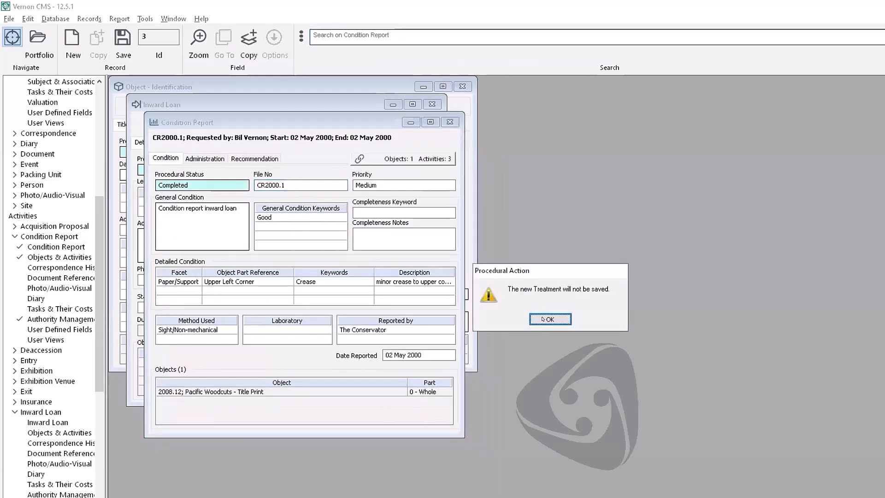
left_click(543, 319)
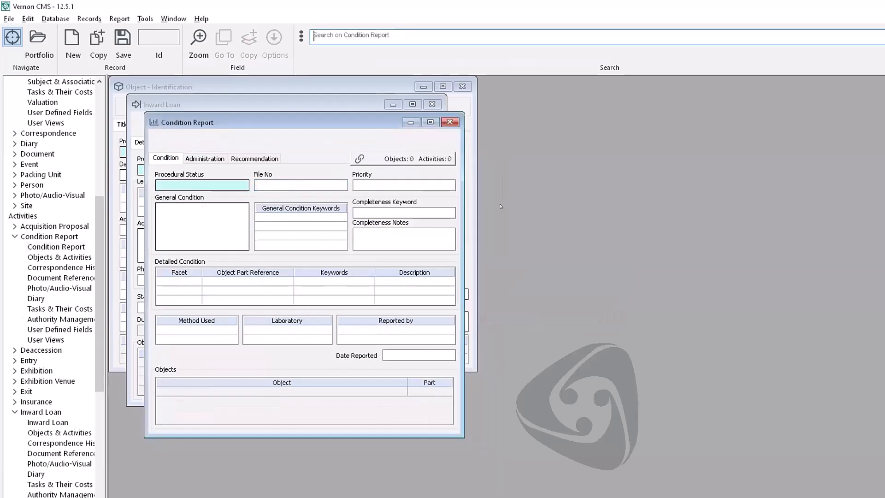
left_click(450, 122)
left_click(432, 103)
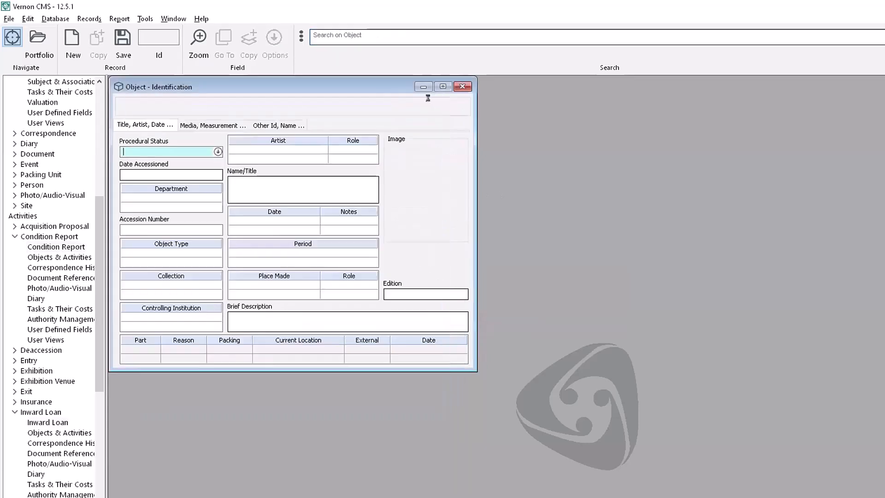
left_click(462, 87)
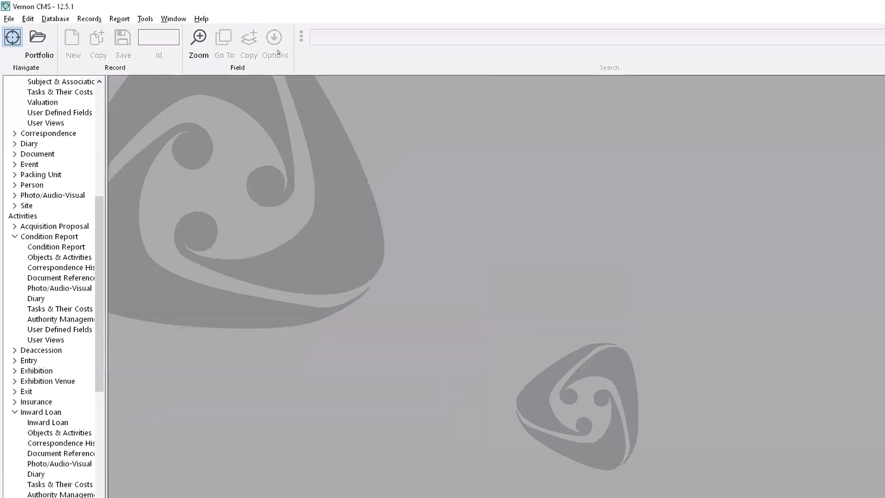
Step: Open the Bulk Procedural Control Status Update tool
left_click(145, 18)
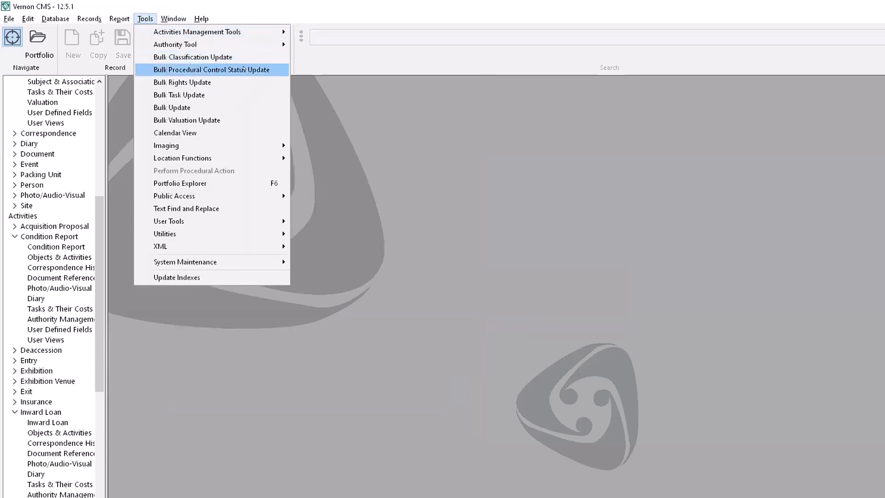
left_click(244, 69)
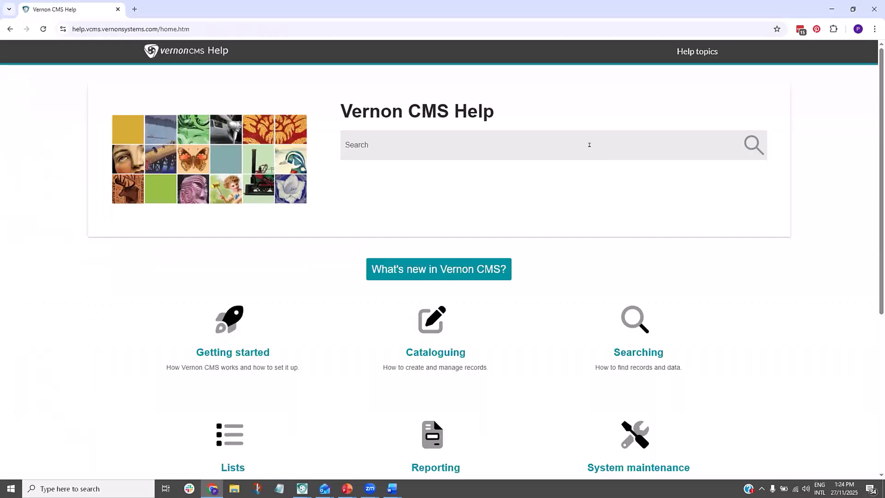
Step: Search the Vernon CMS Help site for "plan procedures" and open the Plan your procedures topic
left_click(589, 145)
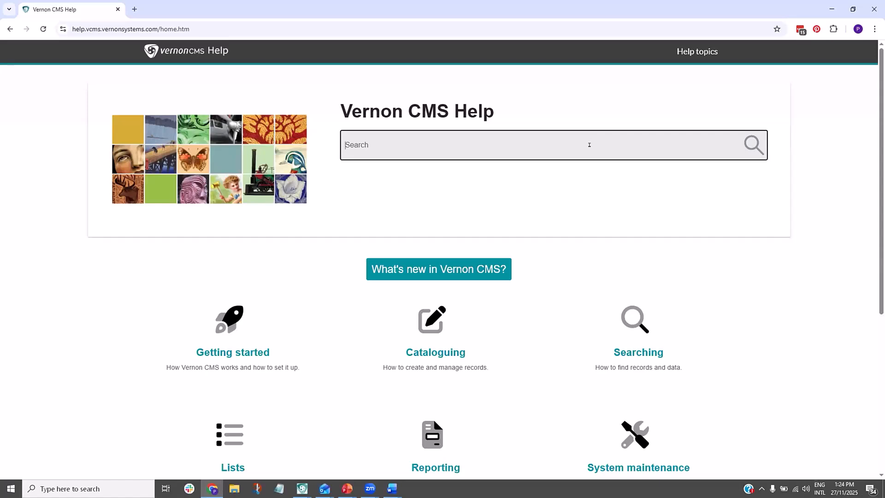
type("plan procedures")
key("Return")
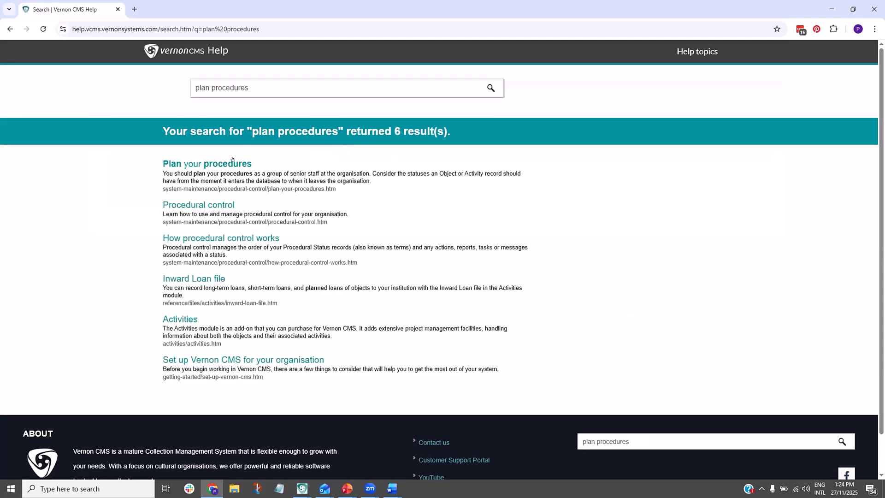
left_click(203, 165)
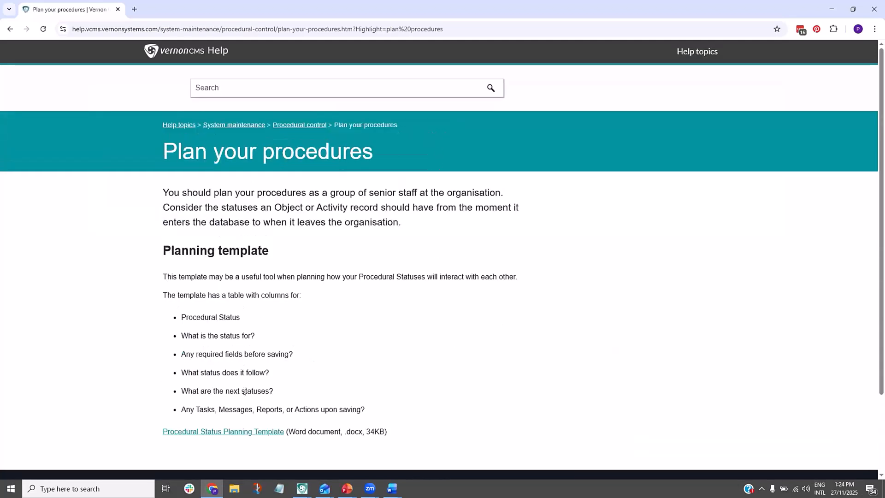
Step: Download the Procedural Status Planning Template from the help topic, open it in Word, and enable editing
left_click(245, 431)
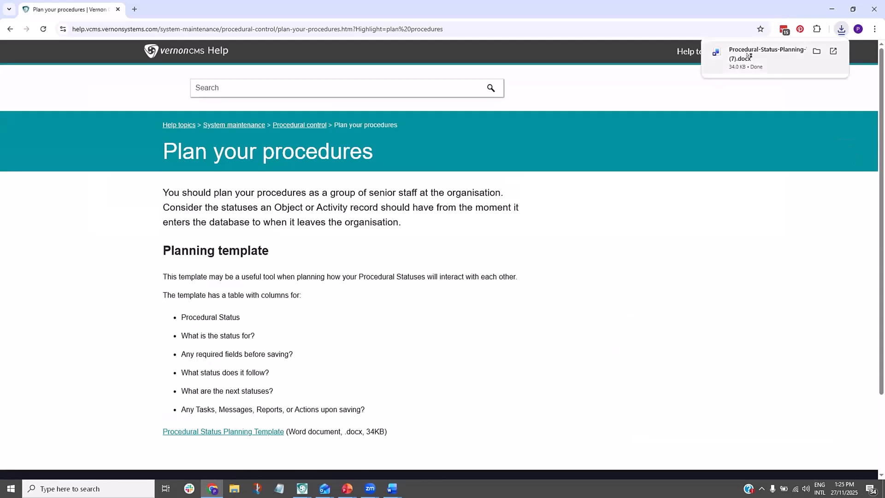
left_click(748, 54)
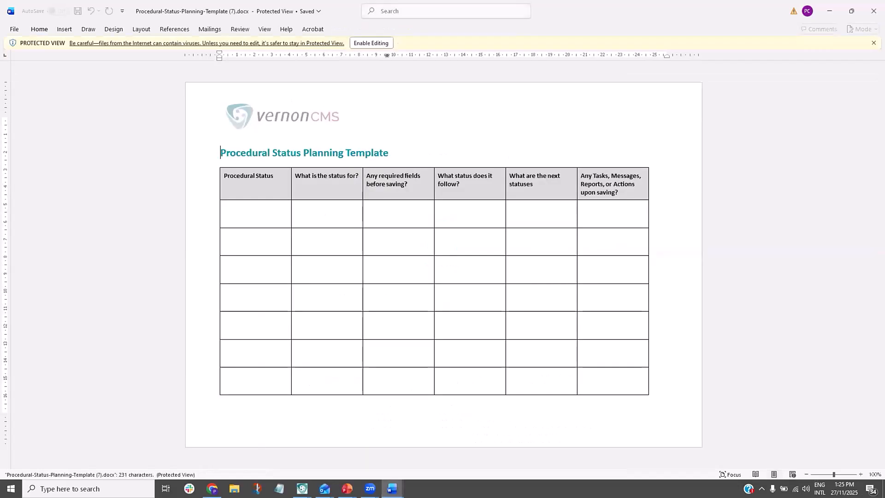
left_click(371, 43)
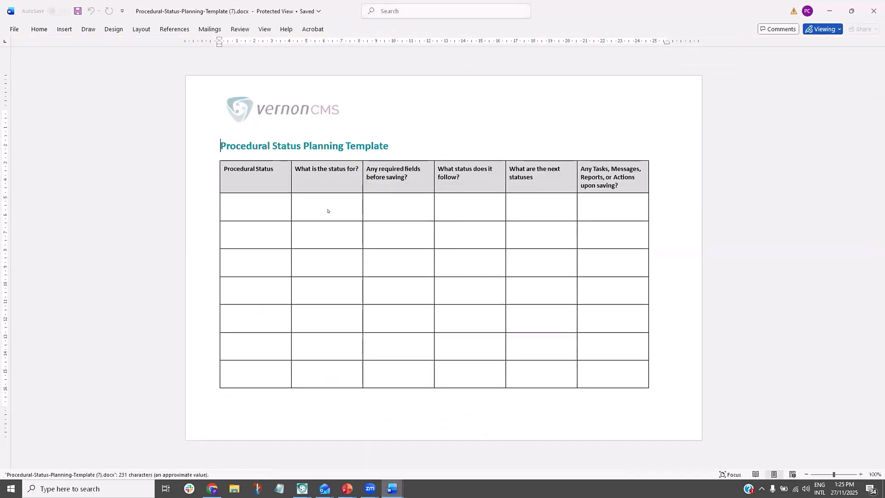
Step: Enter Considered Item as the Procedural Status in the first empty row of the planning table
left_click(268, 209)
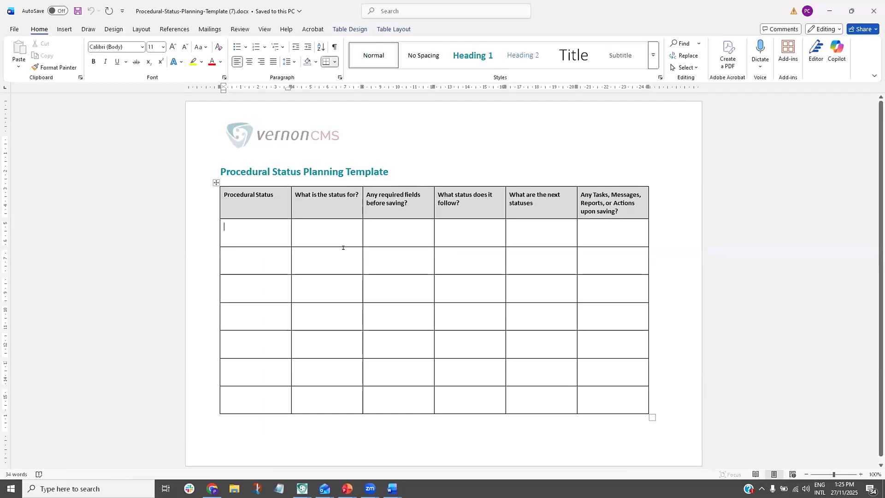
type("Consider")
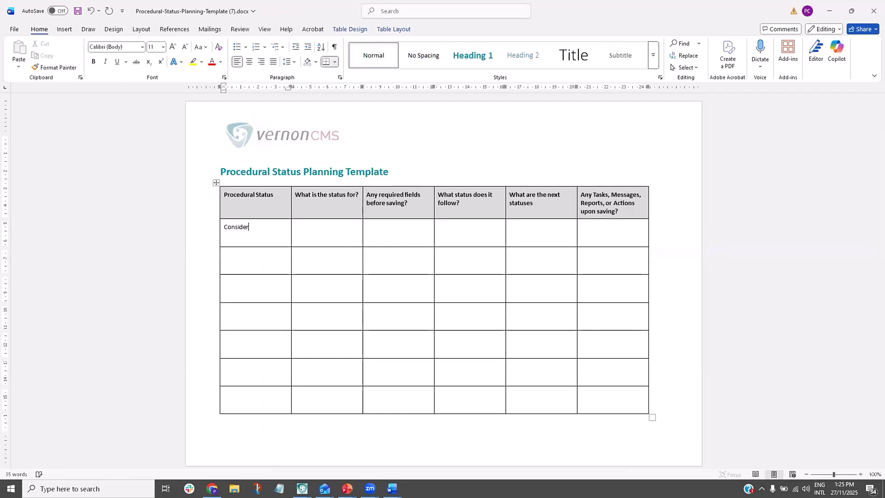
type("ed I")
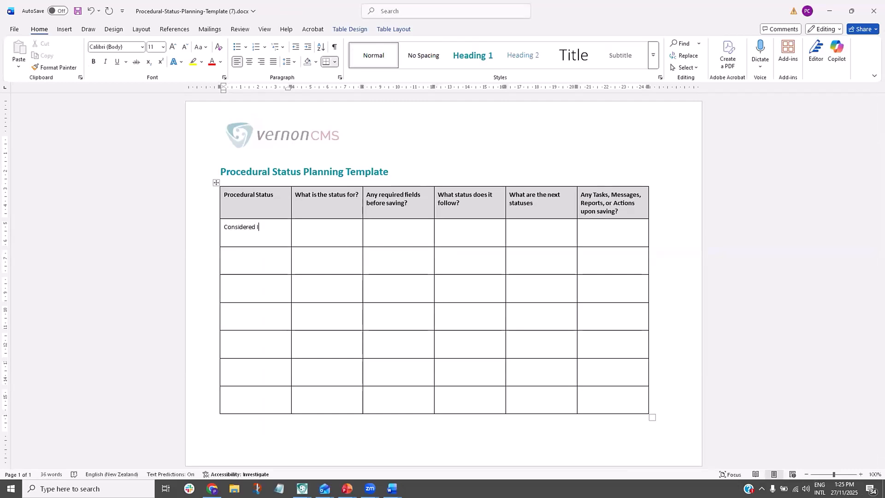
type("tem")
Step: List Accessioned and Rejected on separate lines as the next statuses for Considered Item
key("Tab")
key("Tab")
key("Tab")
key("Tab")
type("Acces")
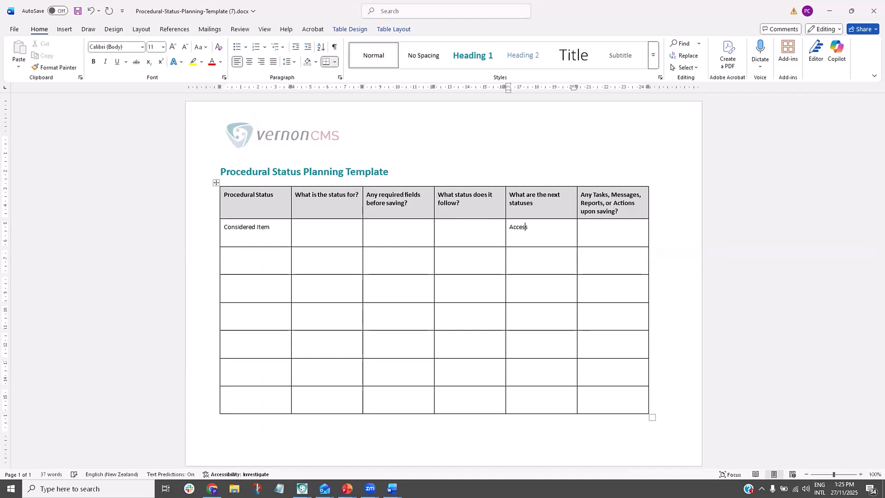
type("sioned")
key("Tab")
key("Tab")
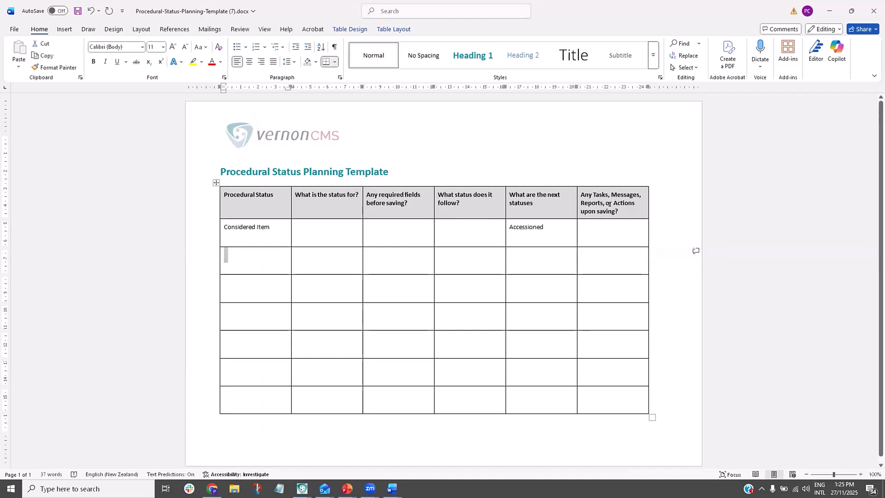
left_click(559, 227)
key("Return")
type("Rejected")
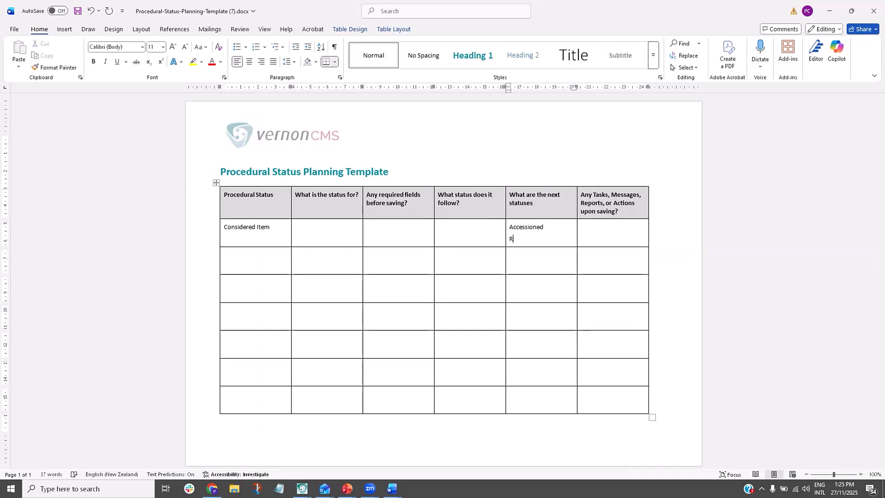
Step: Add the procedural status Accessioned in the second row, with required fields Accession Date, Name/Title and Accession Number on separate lines
left_click(270, 256)
type("Accessioned")
key("Tab")
key("Tab")
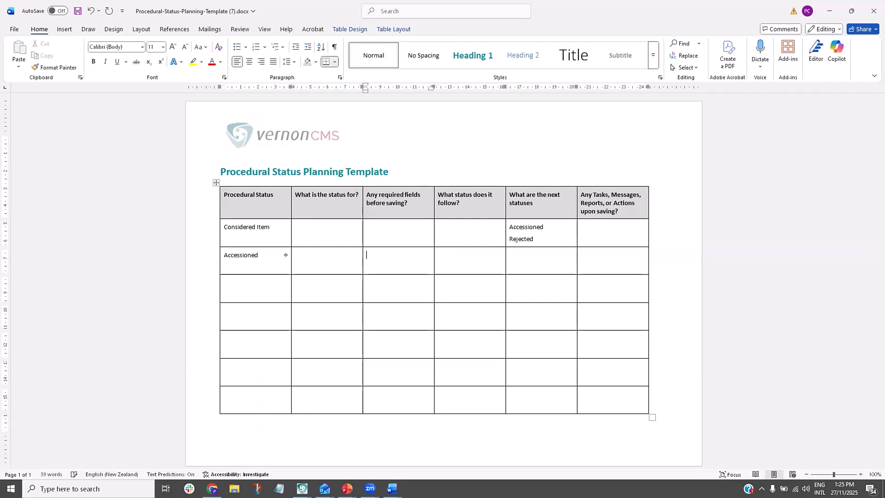
type("Accession Date")
key("Return")
type("Name/Title")
key("Return")
type("Accession")
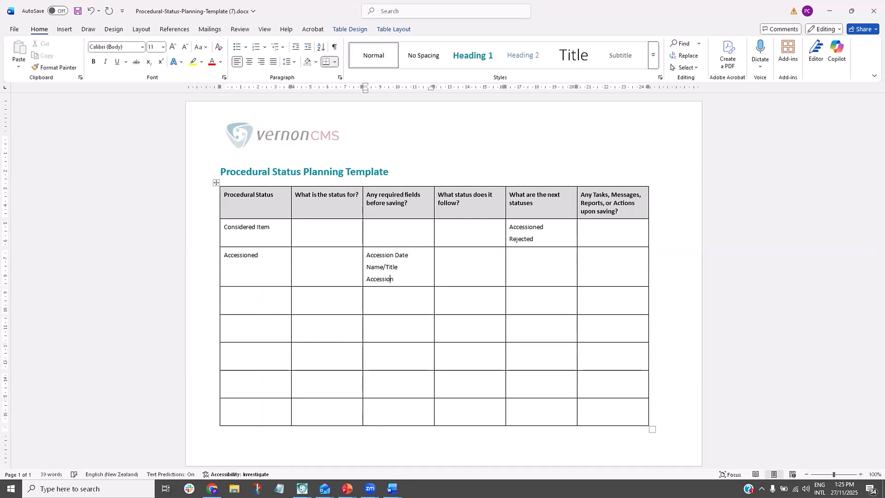
type(" Number")
Step: For the Accessioned row, enter Considered Item as the status it follows and Deaccessioned as the next status
key("Tab")
type("Consi")
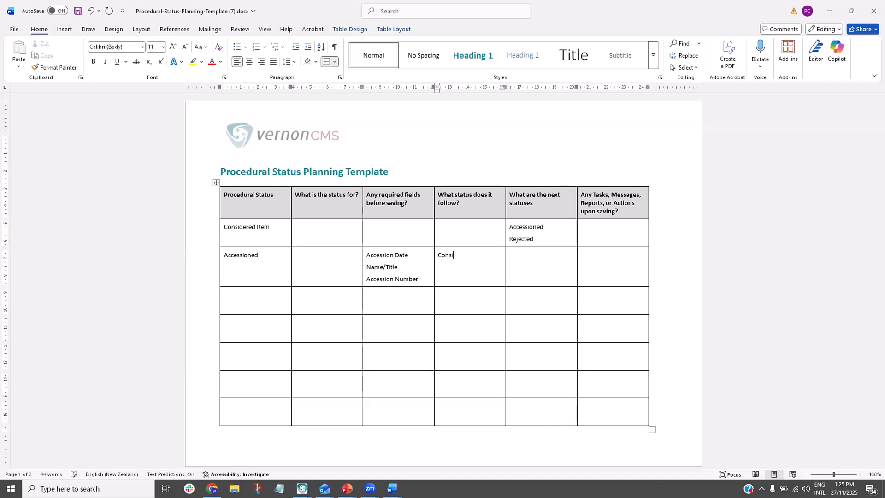
type("dered Item")
key("Tab")
type("Deaccessioned")
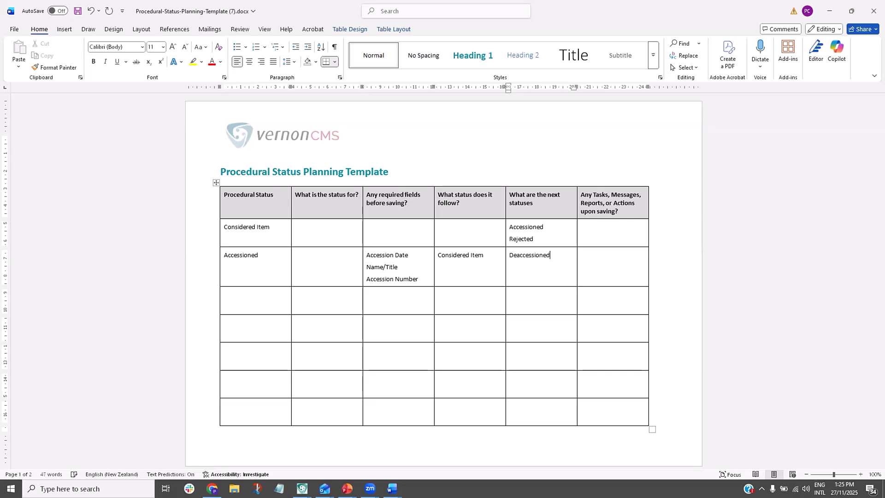